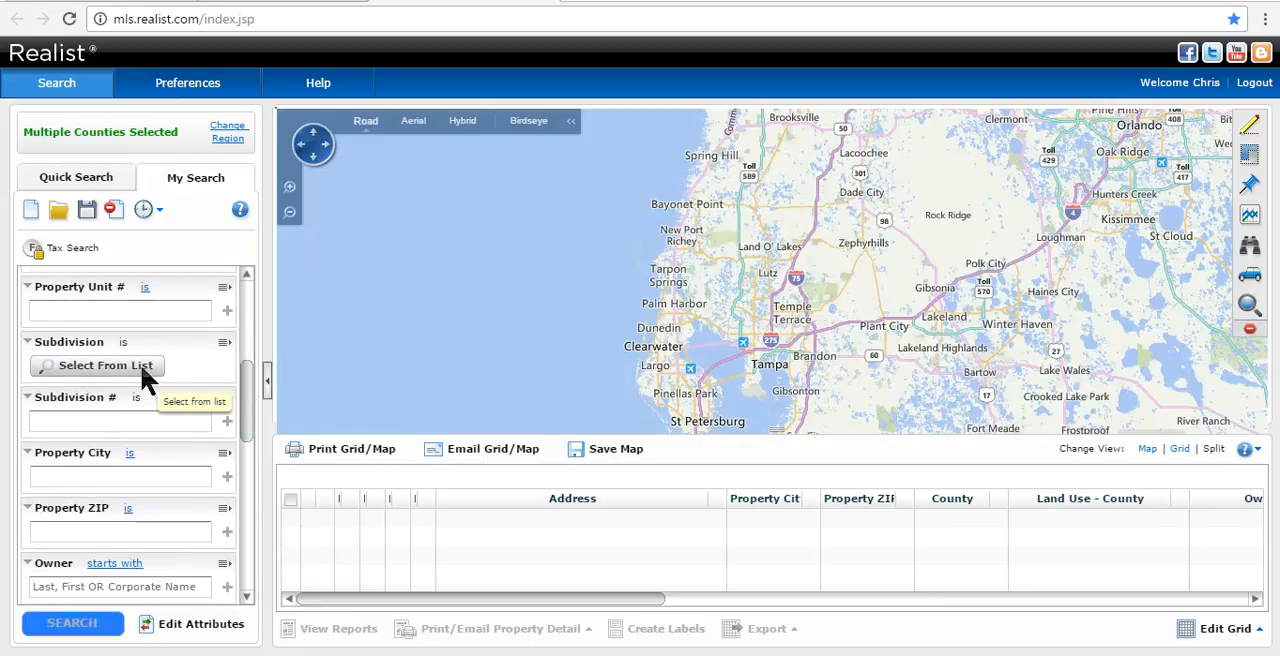
- Review the available tax search criteria and the list of search attributes, leaving the attributes unchanged
{"action": "left_click_drag", "start_coordinate": [248, 395], "coordinate": [247, 442]}
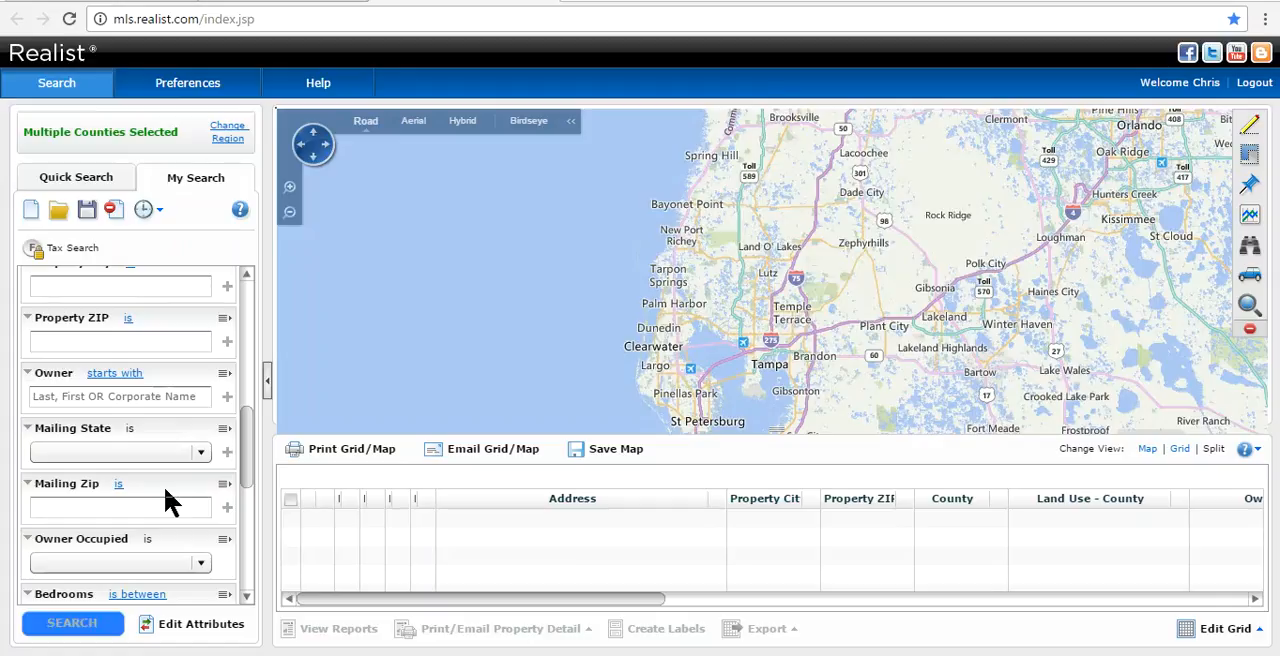
{"action": "left_click_drag", "start_coordinate": [251, 449], "coordinate": [241, 551]}
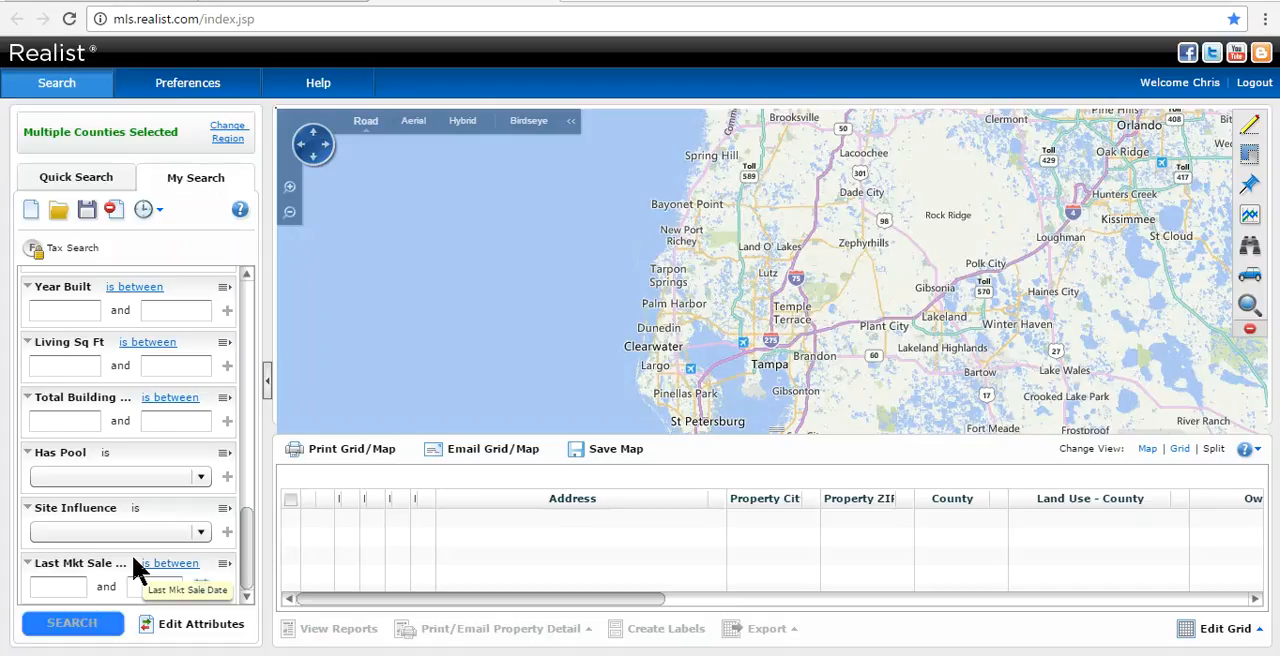
{"action": "left_click", "coordinate": [193, 627]}
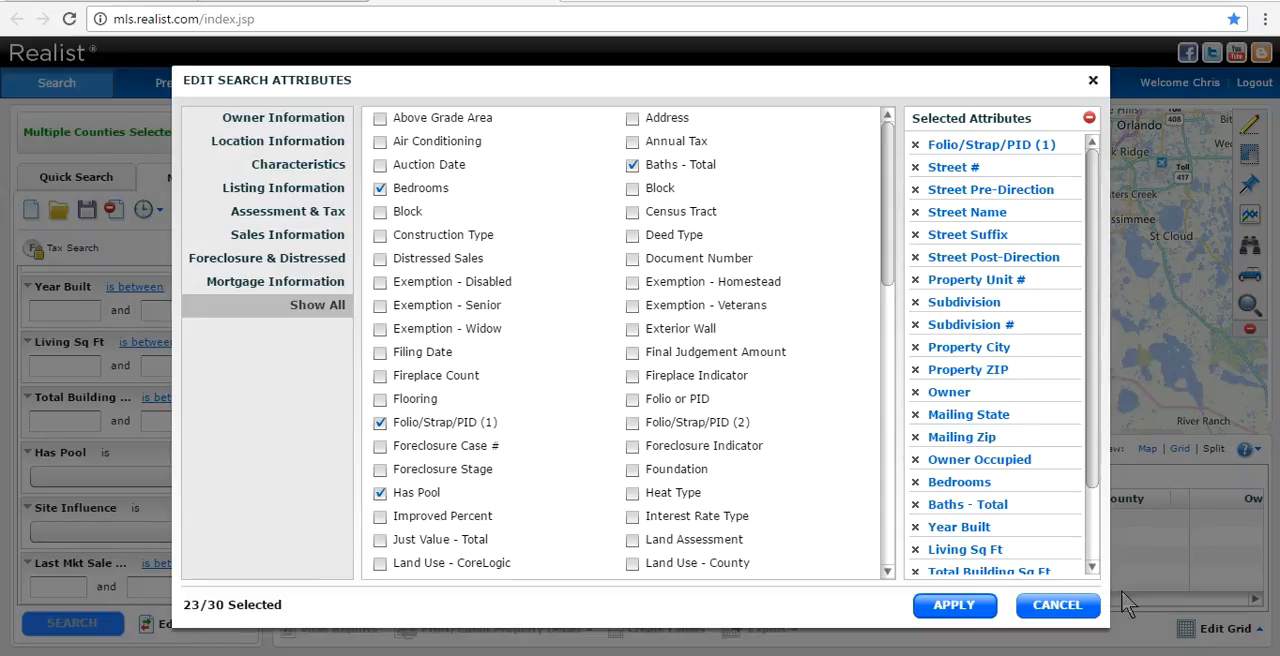
{"action": "left_click", "coordinate": [1070, 608]}
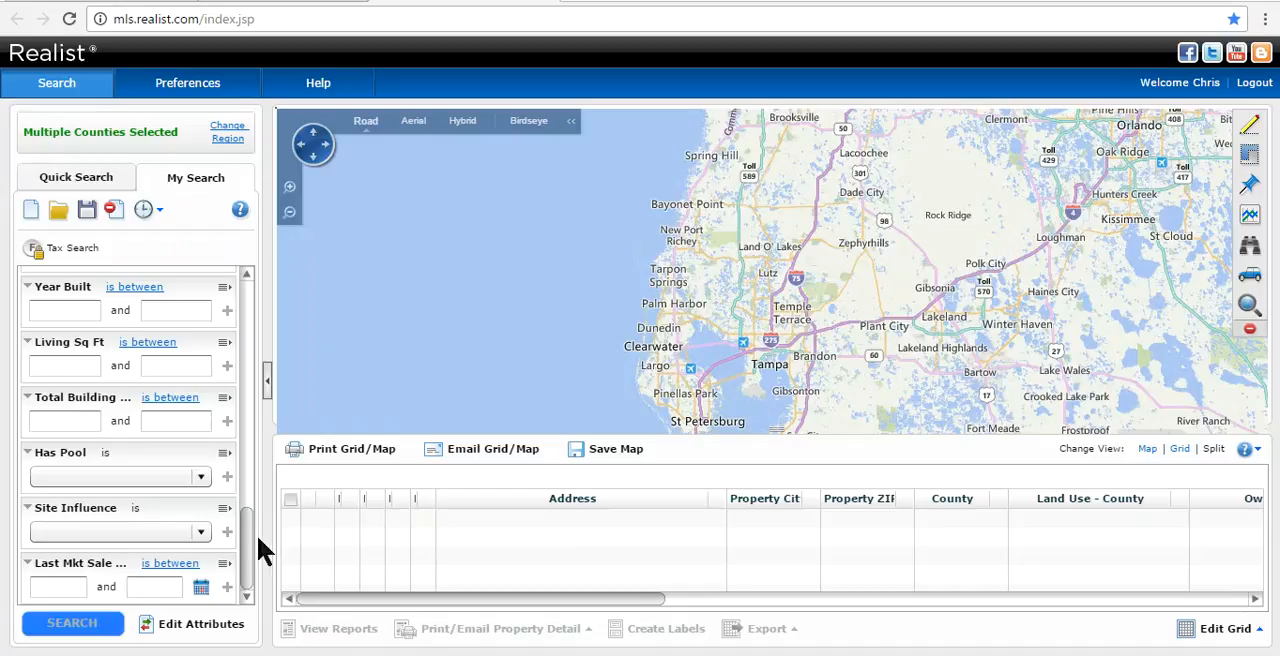
- Look up the Parkland Estates subdivision and apply it as the Subdivision criterion
{"action": "left_click_drag", "start_coordinate": [251, 543], "coordinate": [249, 367]}
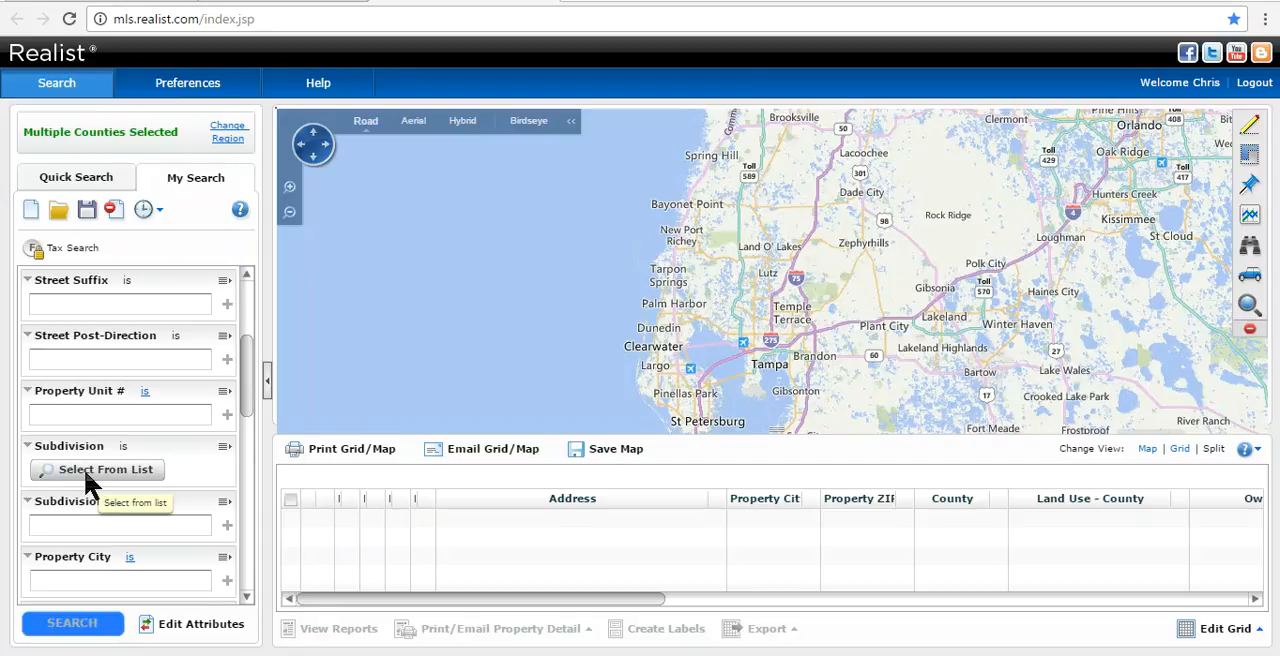
{"action": "left_click", "coordinate": [87, 478]}
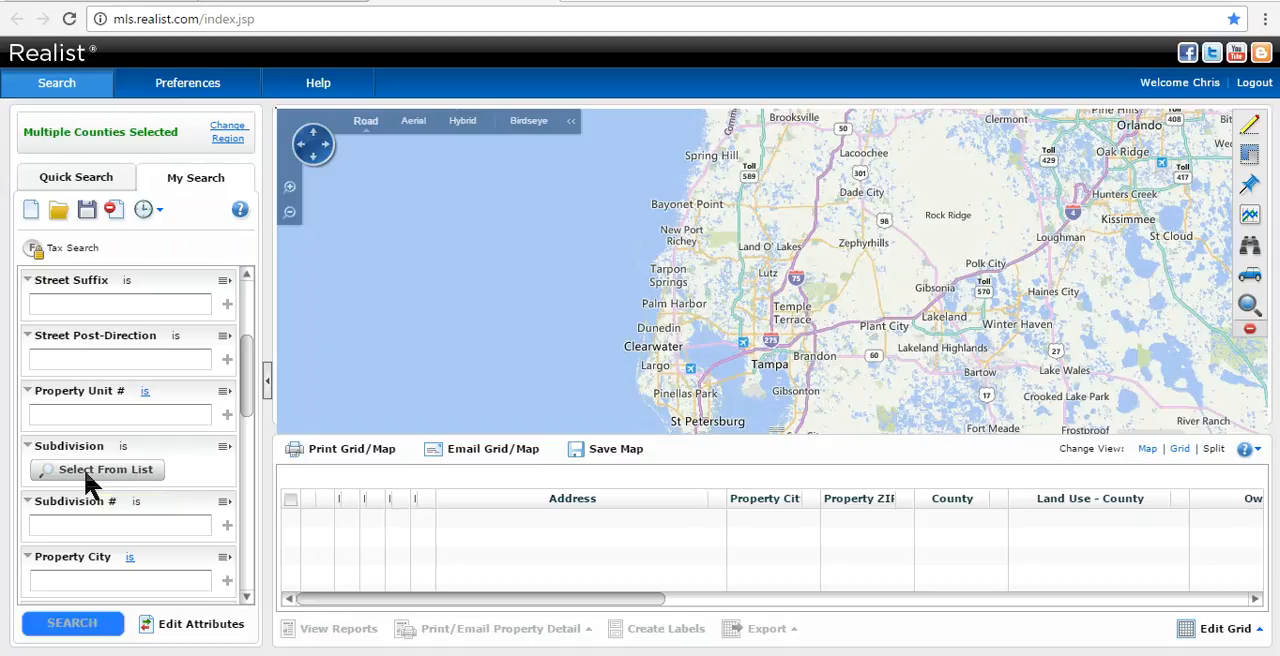
{"action": "left_click", "coordinate": [544, 155]}
{"action": "type", "text": "Parkland Estates"}
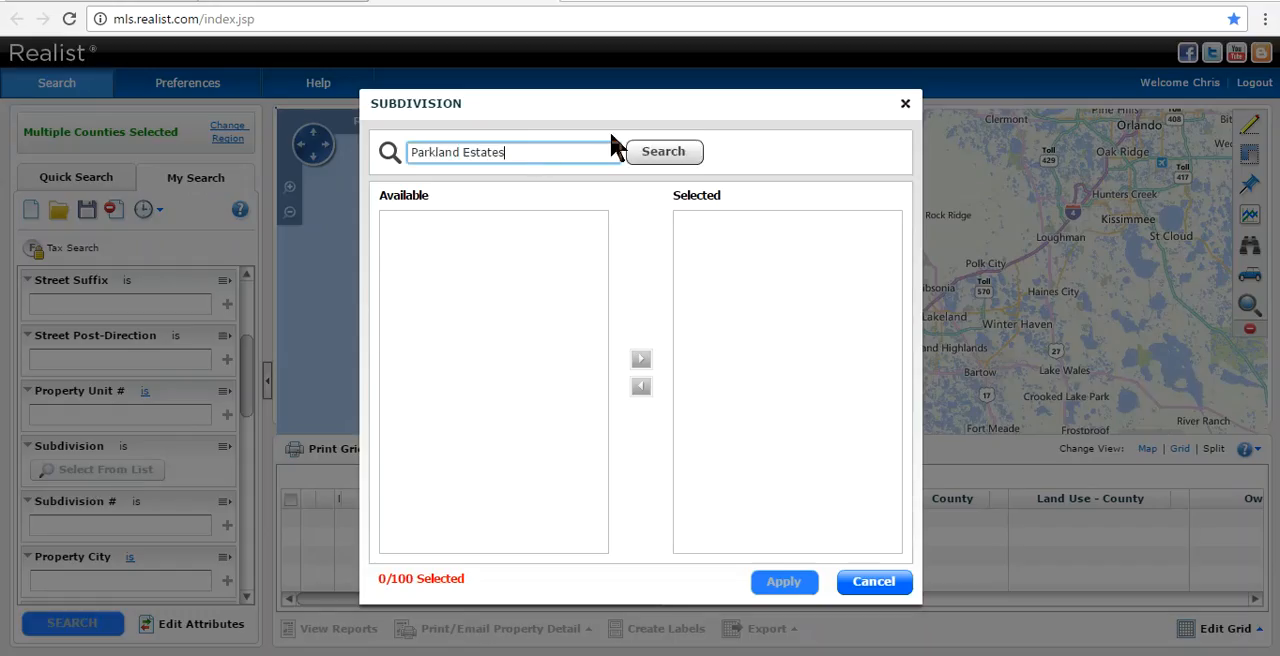
{"action": "left_click", "coordinate": [676, 157]}
{"action": "left_click", "coordinate": [506, 219]}
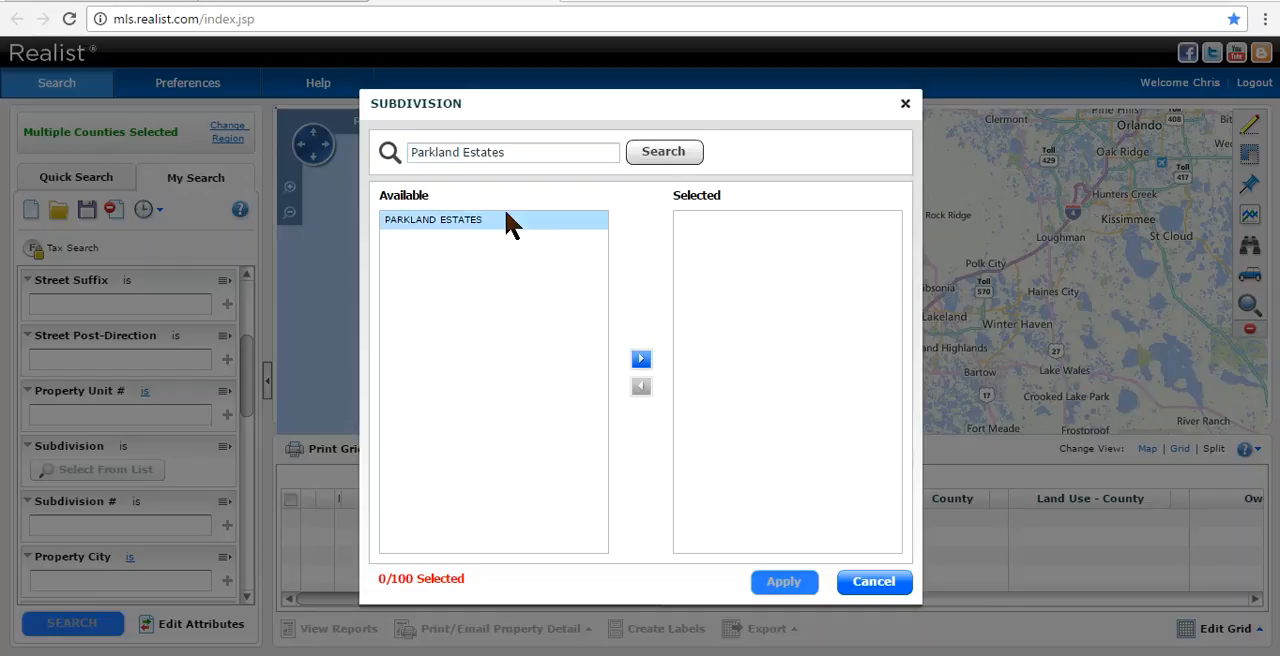
{"action": "left_click", "coordinate": [641, 358]}
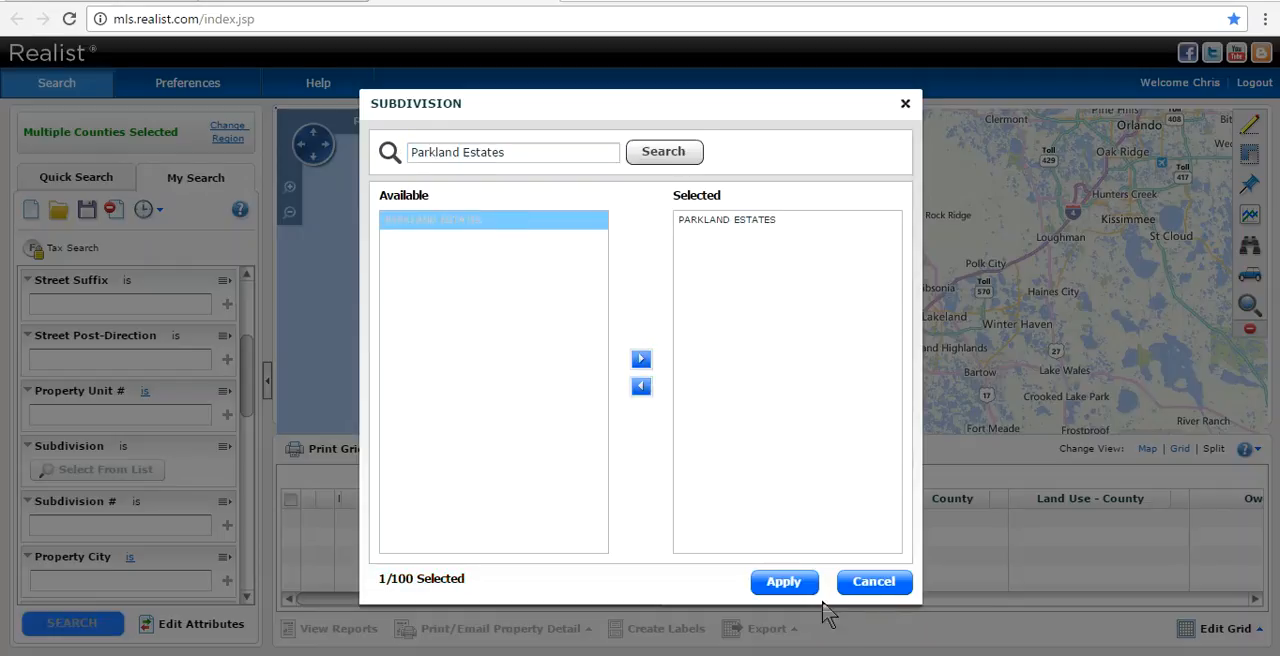
{"action": "left_click", "coordinate": [784, 583]}
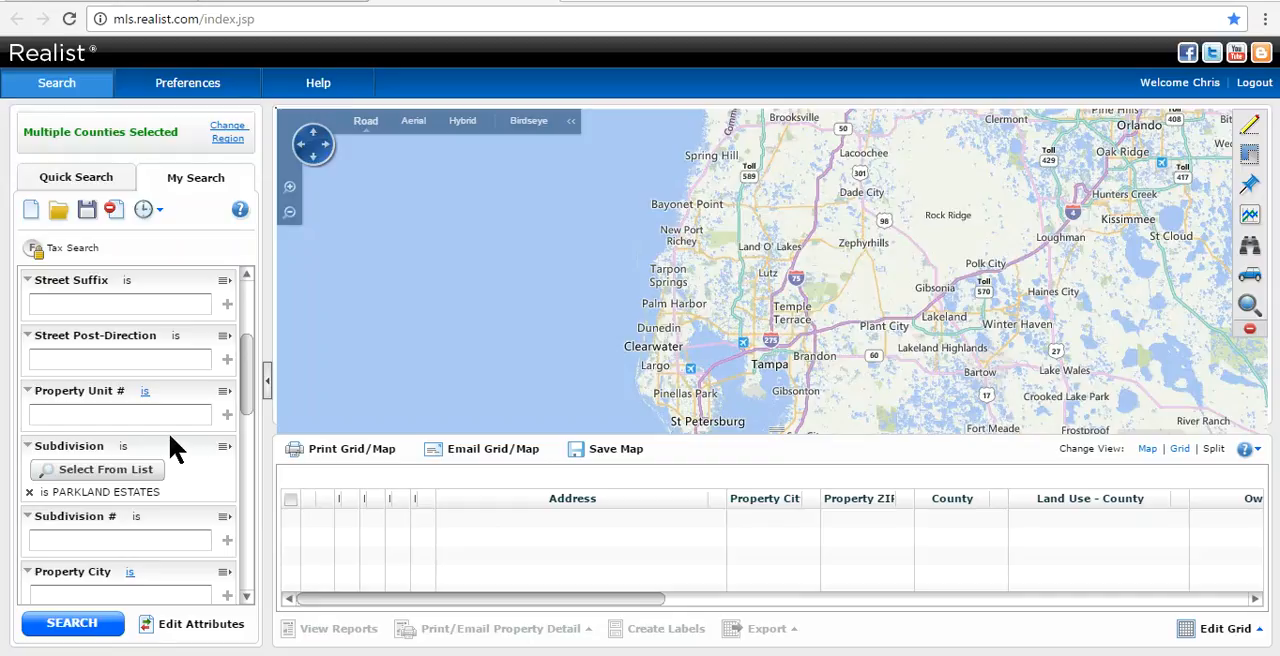
- Set the Property City criterion to the suggested city TAMPA
{"action": "left_click_drag", "start_coordinate": [256, 392], "coordinate": [246, 429]}
{"action": "left_click", "coordinate": [140, 437]}
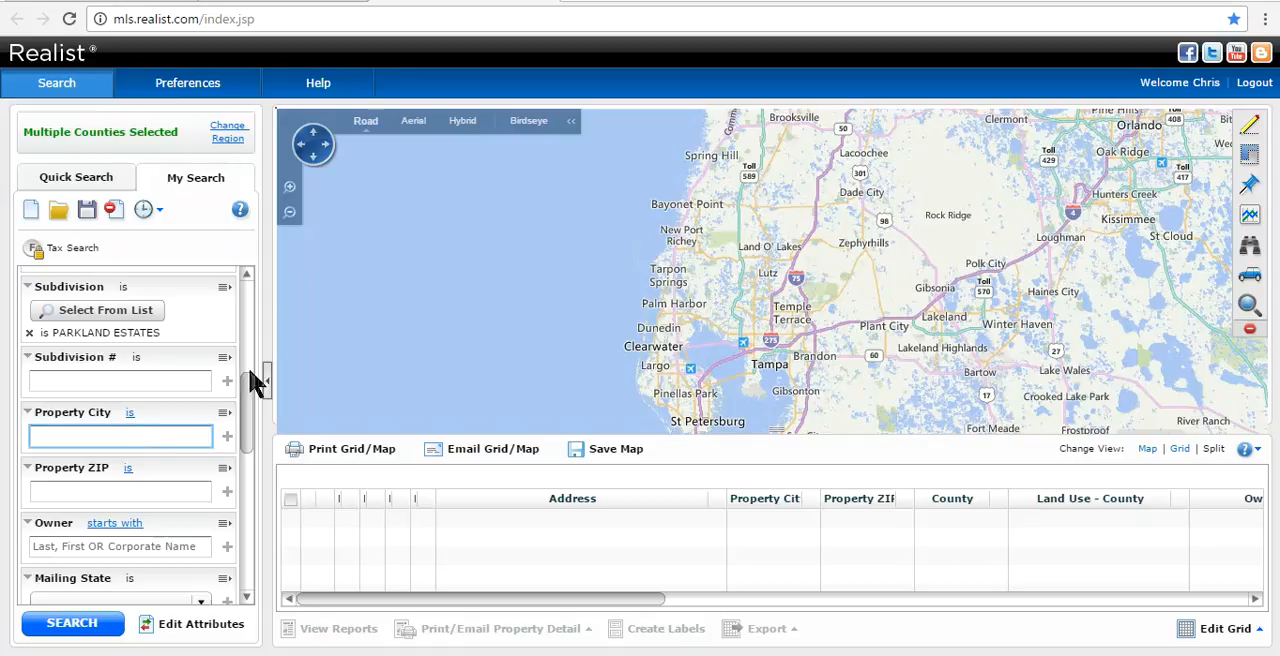
{"action": "type", "text": "Tampa"}
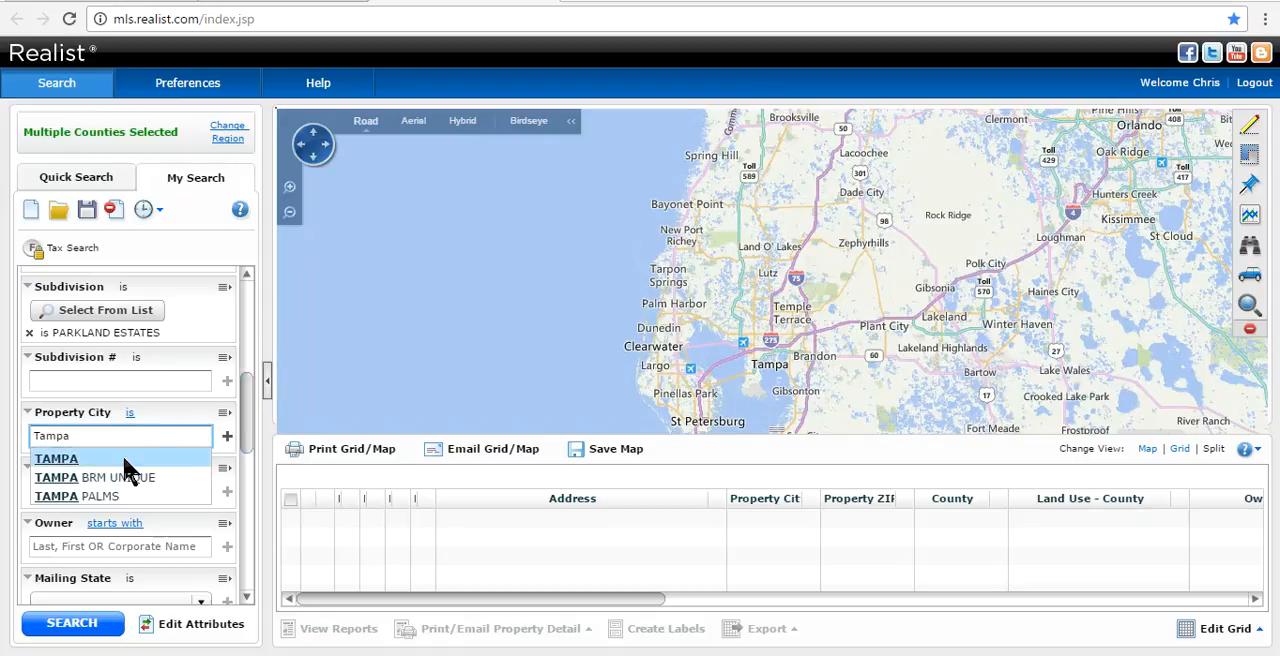
{"action": "left_click", "coordinate": [126, 461]}
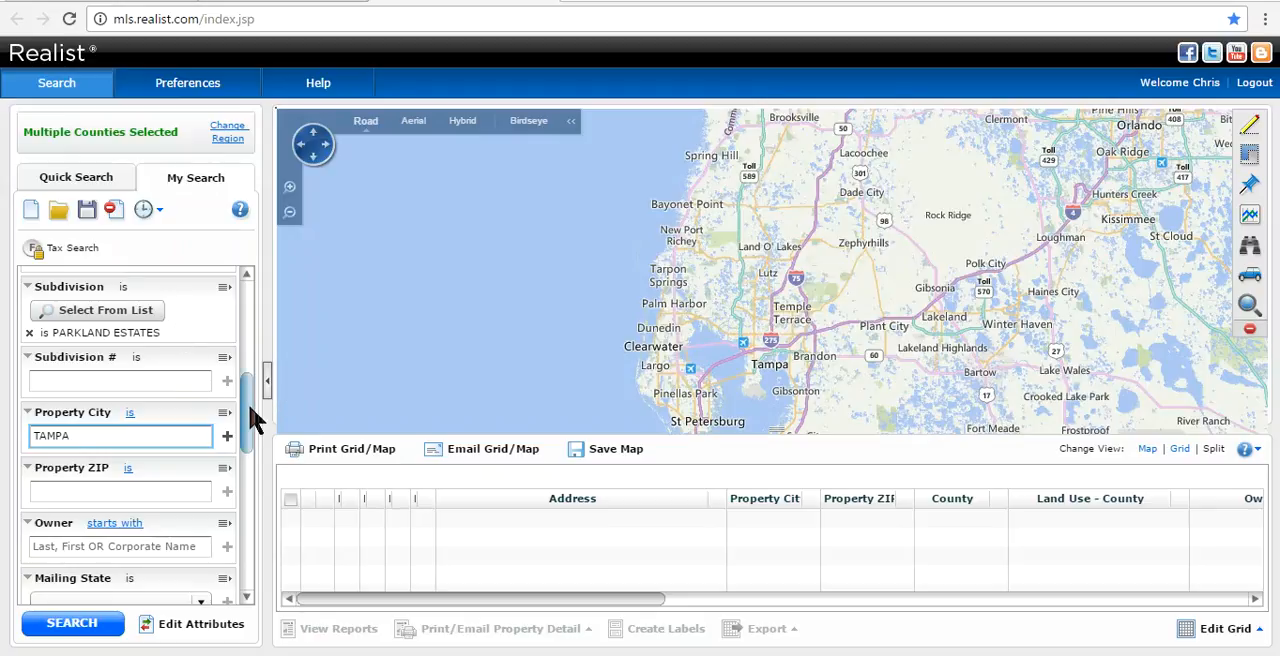
- Set the last market sale date criterion to "is less than" with a January 1 date in the 1990s
{"action": "left_click_drag", "start_coordinate": [249, 410], "coordinate": [245, 571]}
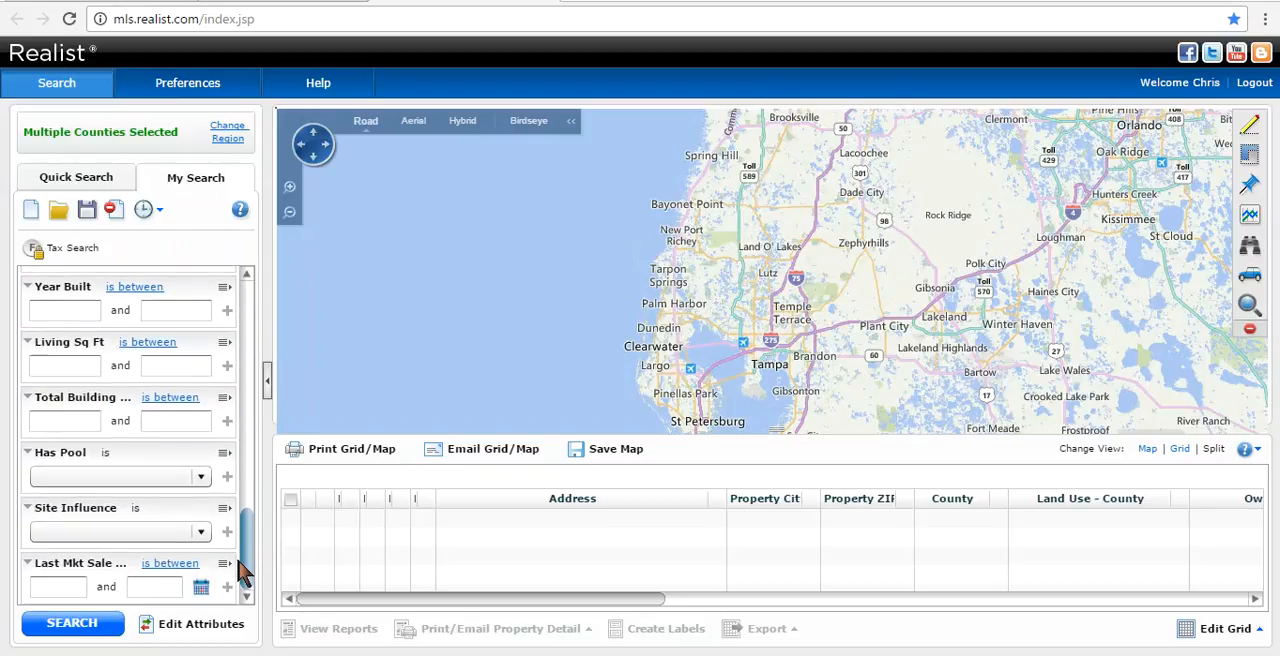
{"action": "left_click", "coordinate": [173, 566]}
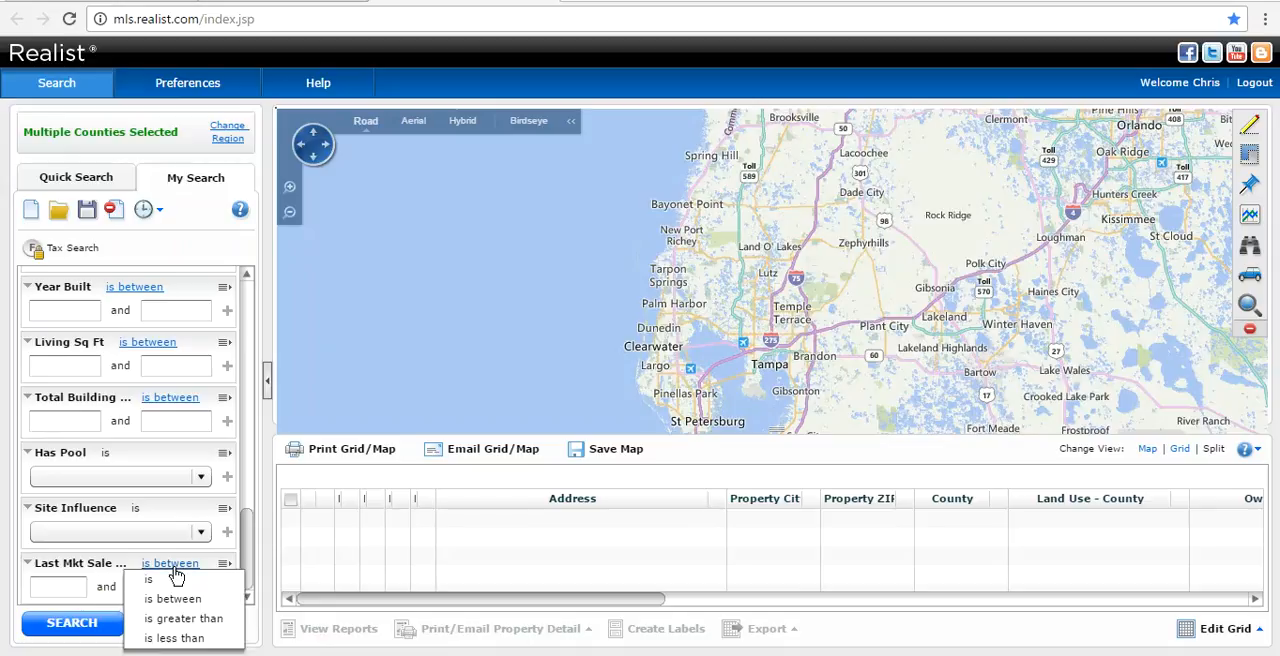
{"action": "left_click", "coordinate": [170, 640]}
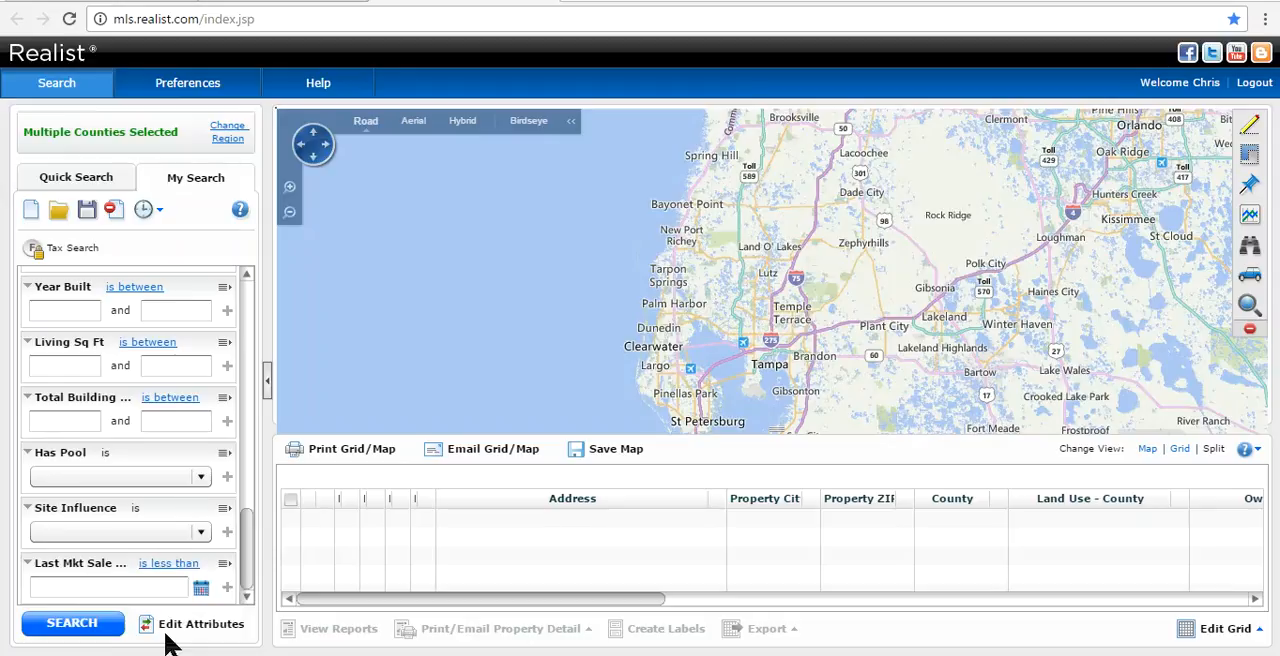
{"action": "left_click", "coordinate": [171, 588]}
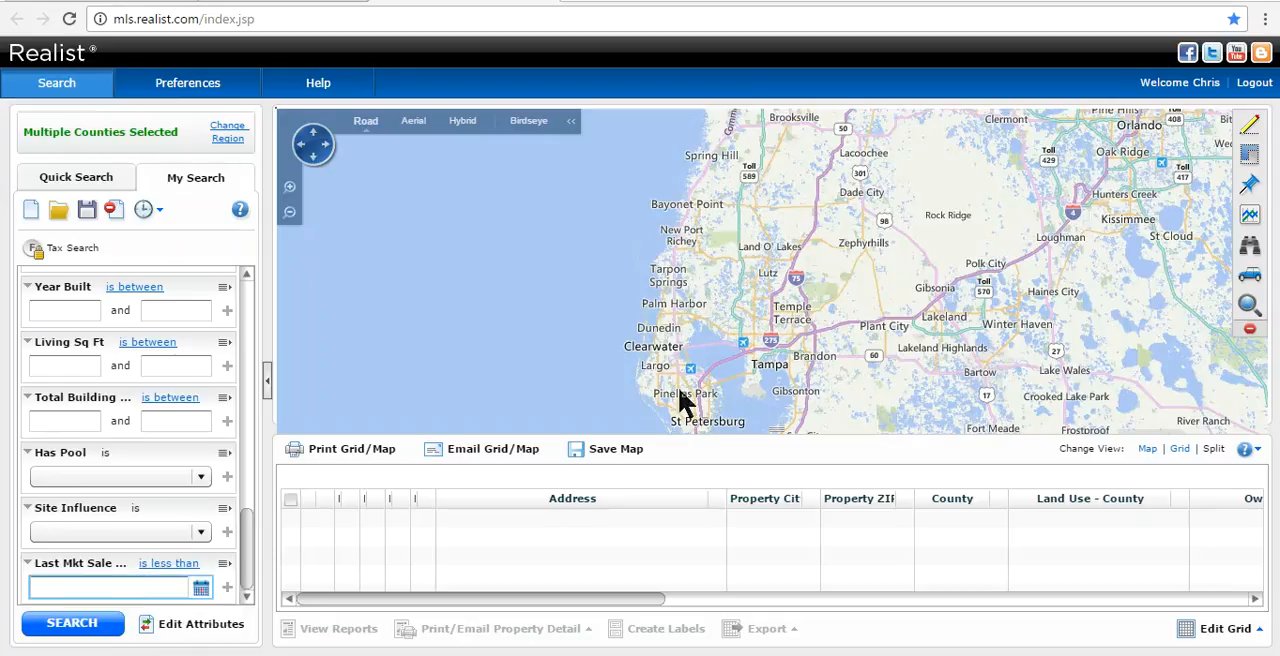
{"action": "type", "text": "1/1/1997"}
- Set Living Sq Ft to "is greater than" 3000 and run the property search
{"action": "left_click_drag", "start_coordinate": [248, 563], "coordinate": [248, 529]}
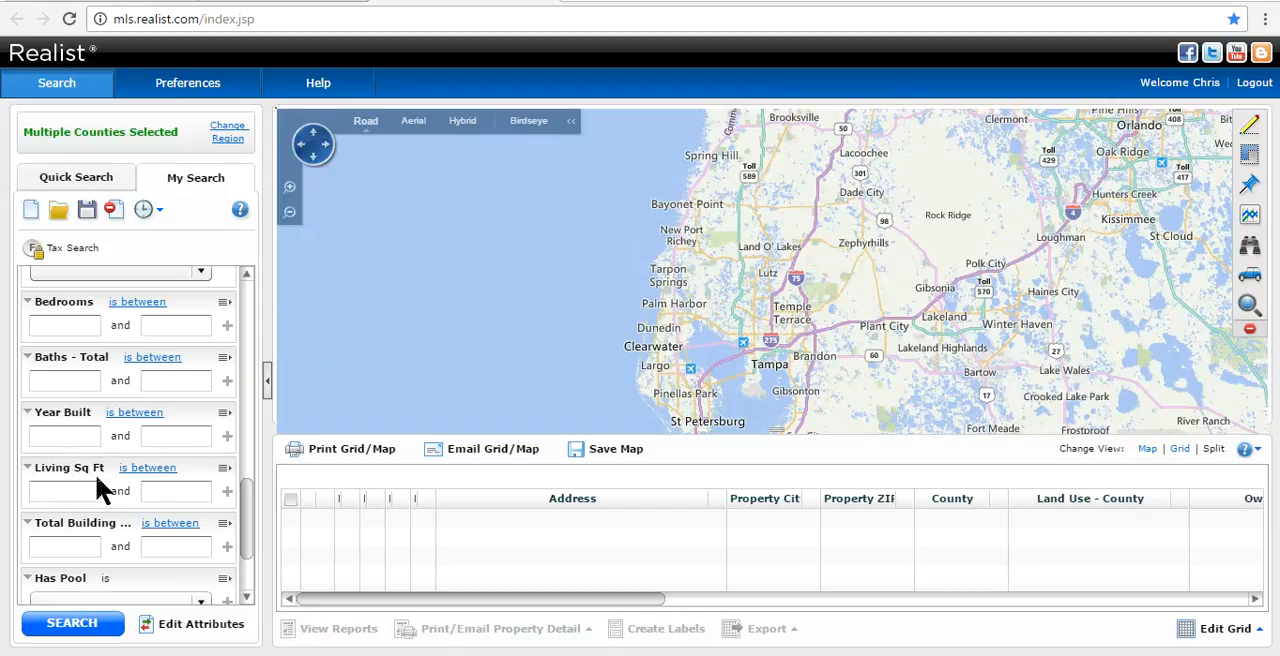
{"action": "left_click", "coordinate": [145, 469]}
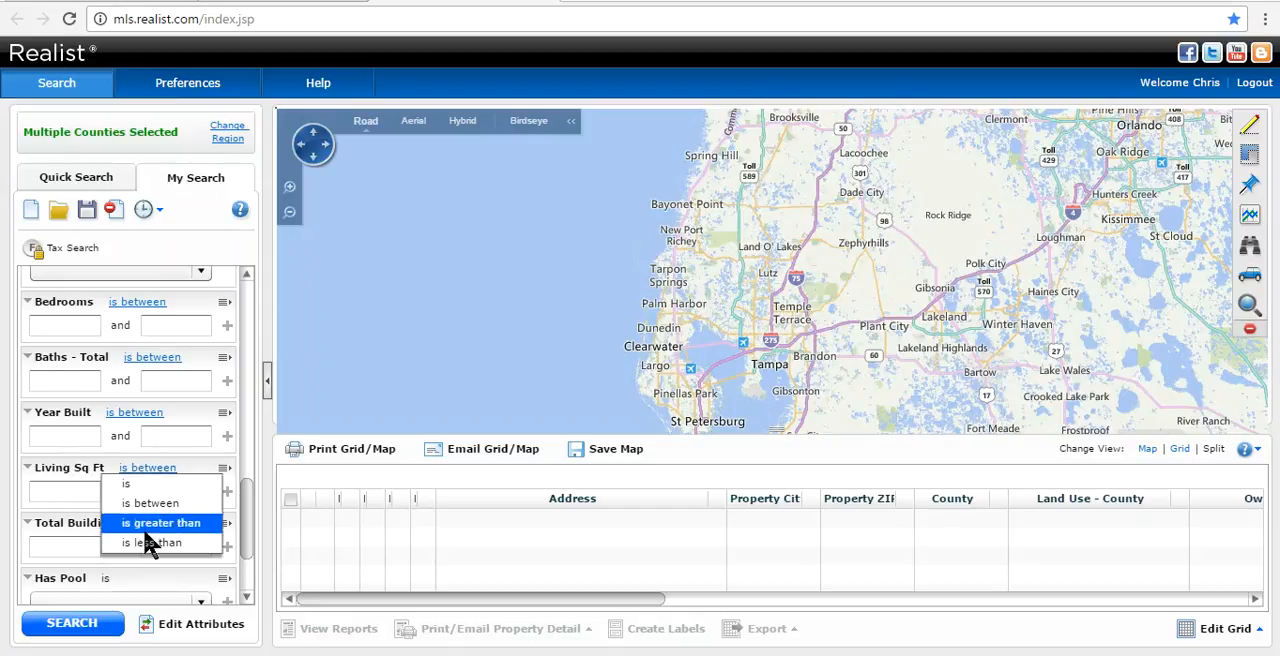
{"action": "left_click", "coordinate": [160, 523]}
{"action": "left_click", "coordinate": [110, 497]}
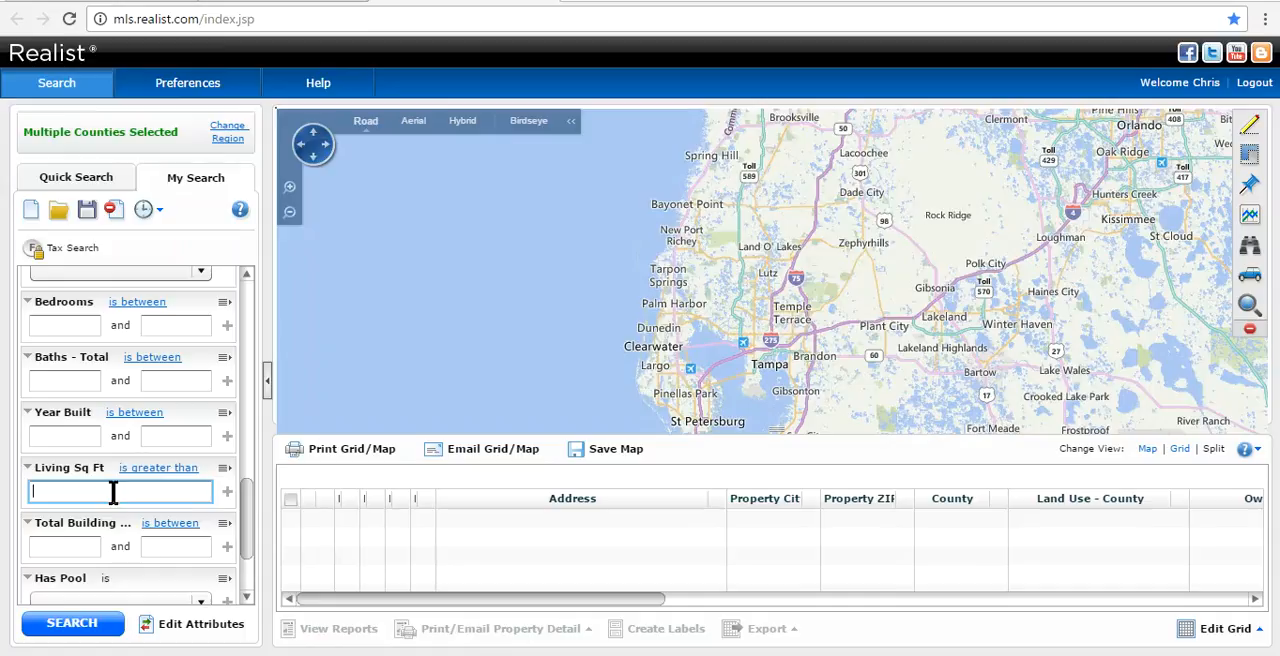
{"action": "type", "text": "3000"}
{"action": "left_click", "coordinate": [86, 636]}
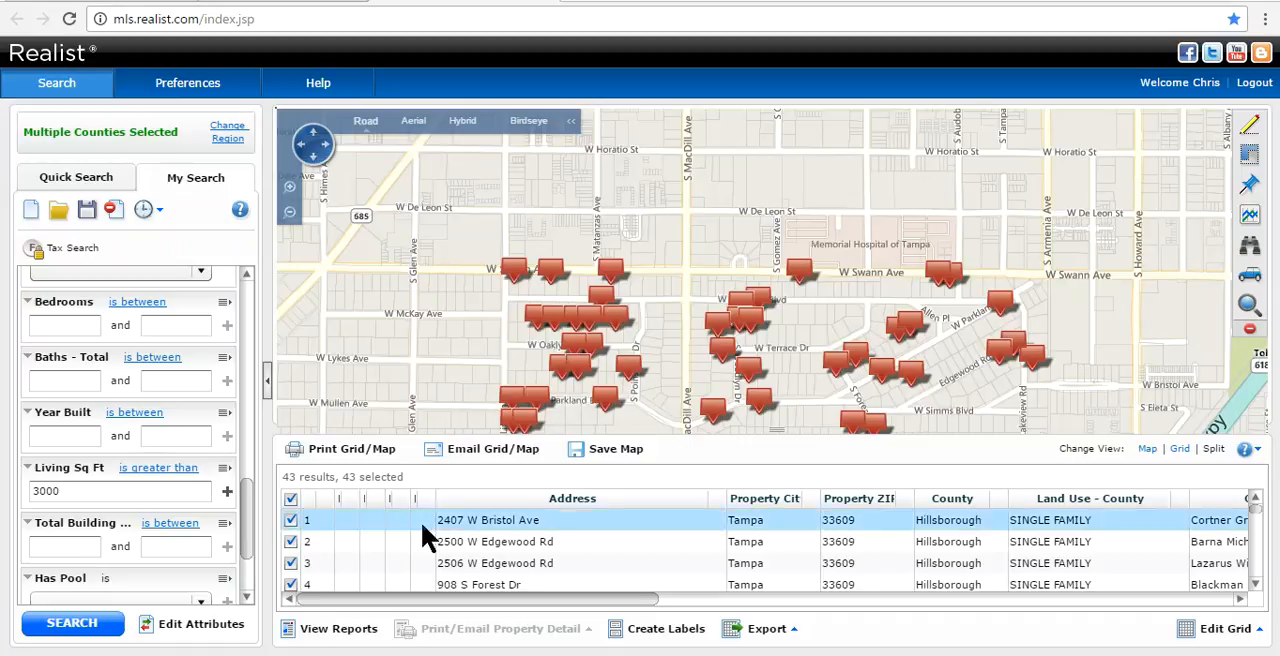
- Export all selected results through a custom export with the owner name and mailing address attributes, and open the downloaded CSV file
{"action": "left_click", "coordinate": [796, 640]}
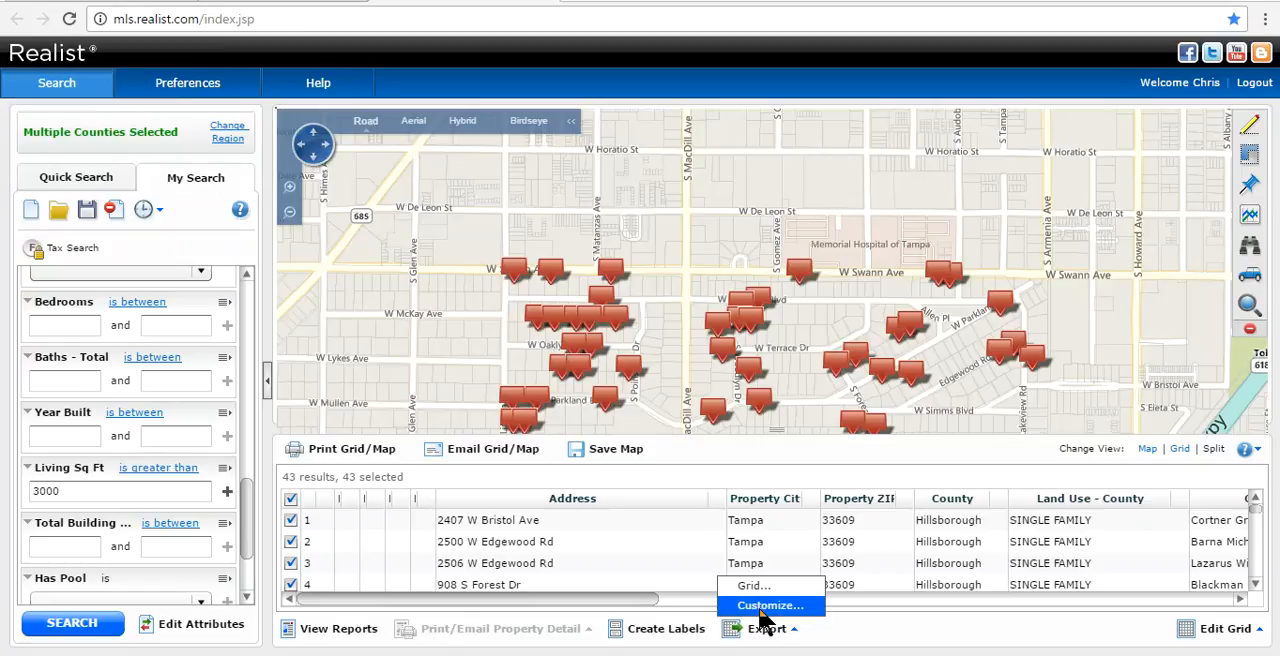
{"action": "left_click", "coordinate": [762, 606]}
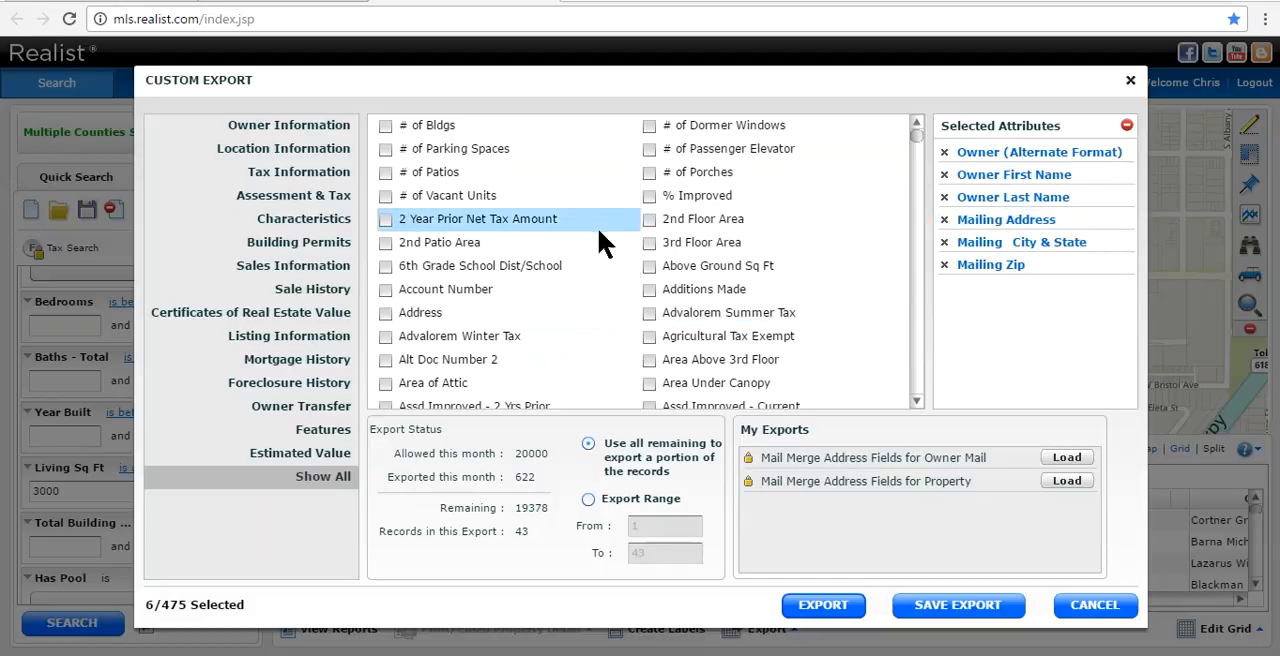
{"action": "left_click", "coordinate": [822, 606]}
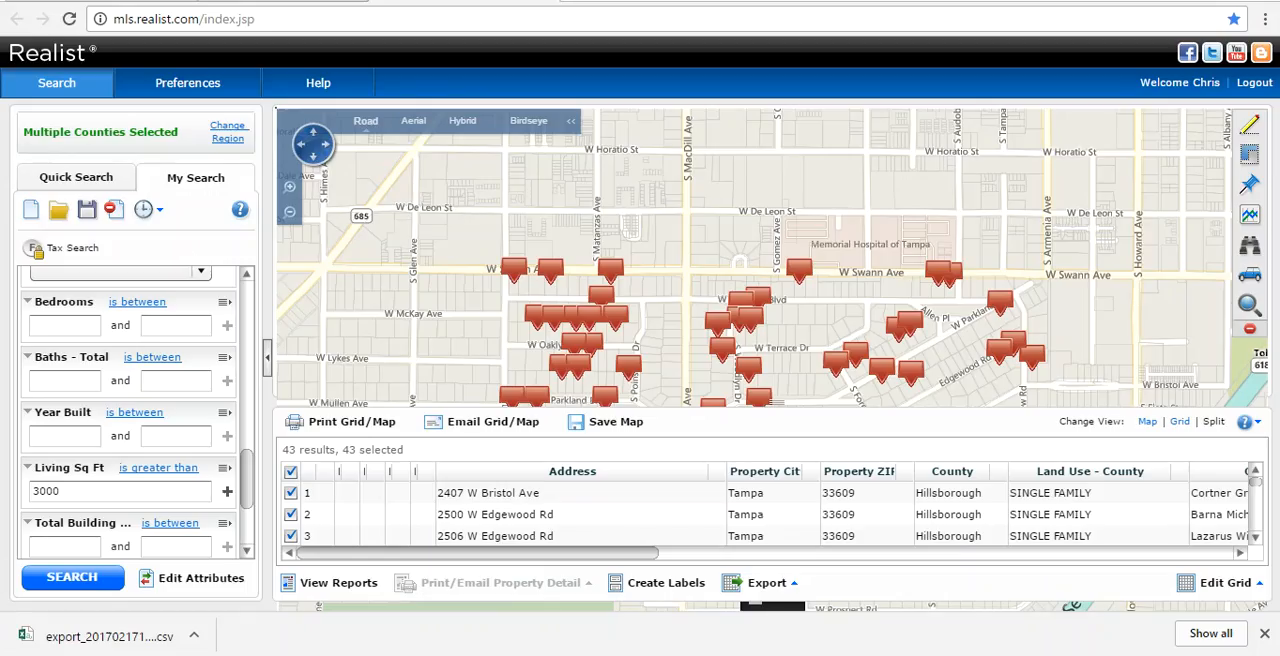
{"action": "left_click", "coordinate": [110, 645]}
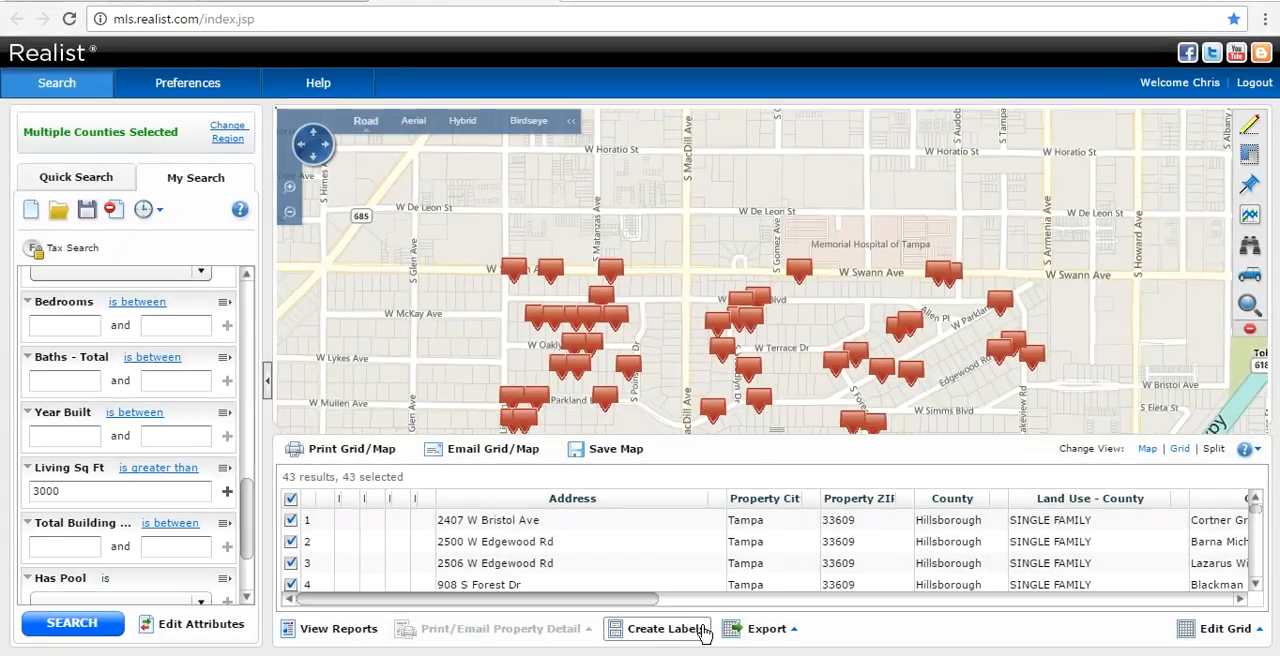
- Create Avery 5160 mixed-case mailing labels using the tax billing address and current owner, and open the downloaded RTF file
{"action": "left_click", "coordinate": [693, 630]}
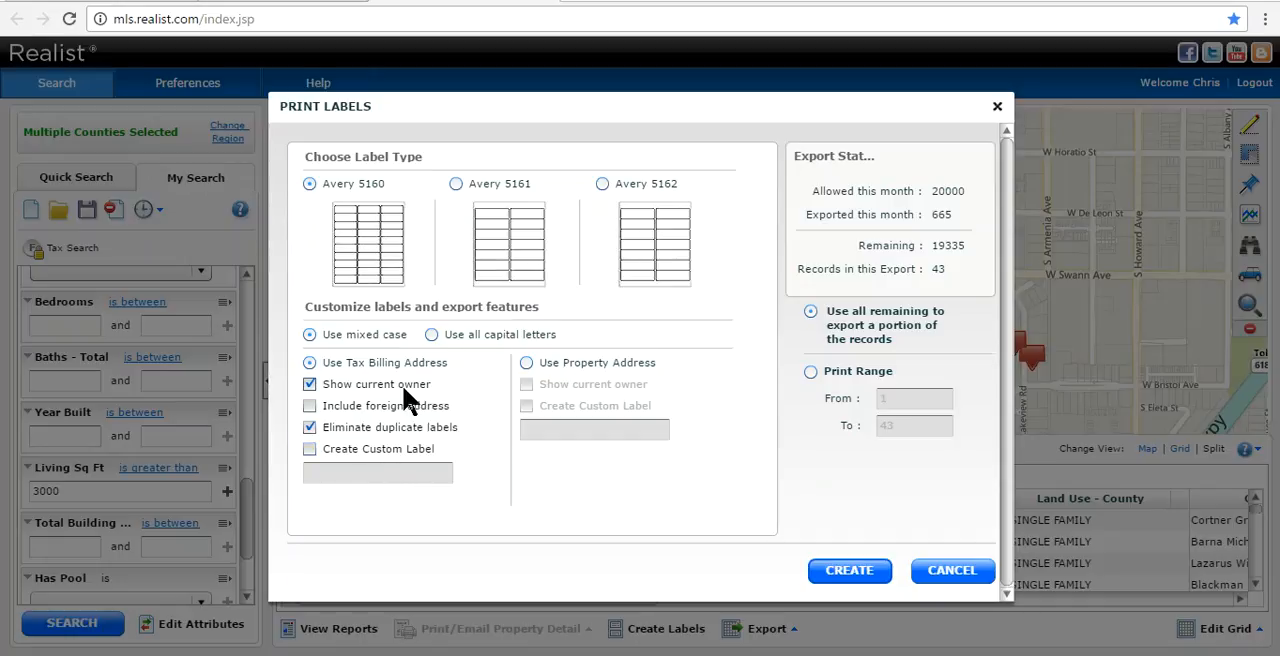
{"action": "left_click", "coordinate": [849, 570]}
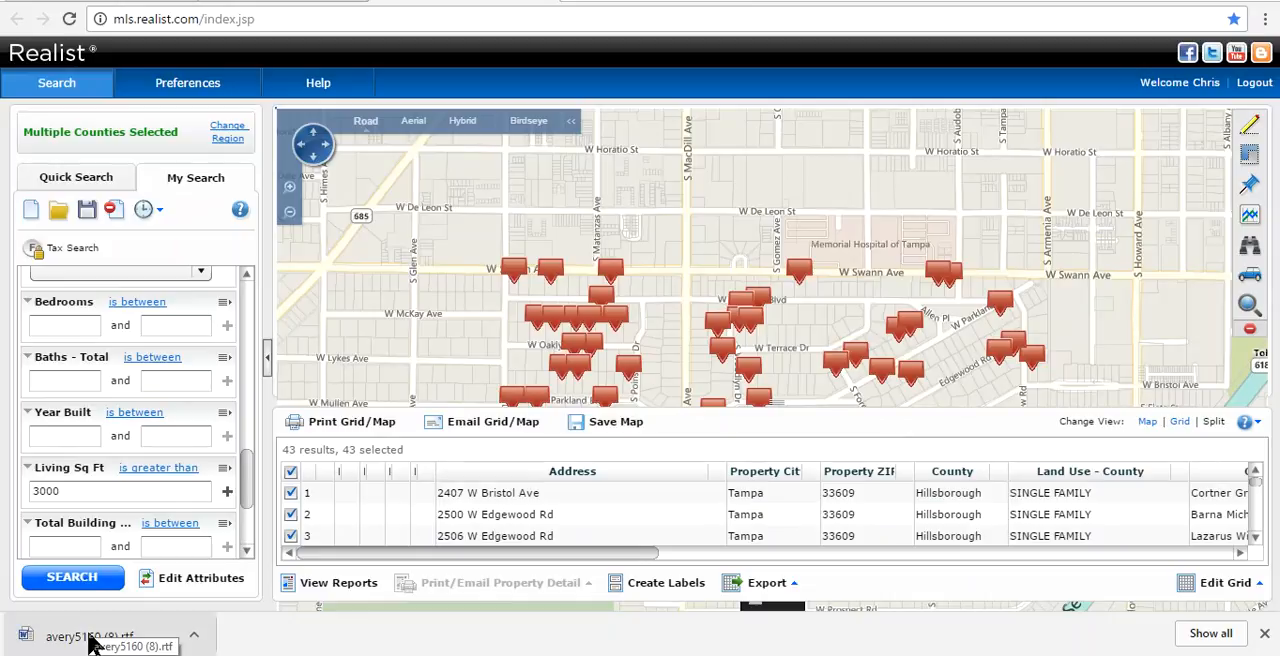
{"action": "left_click", "coordinate": [90, 638]}
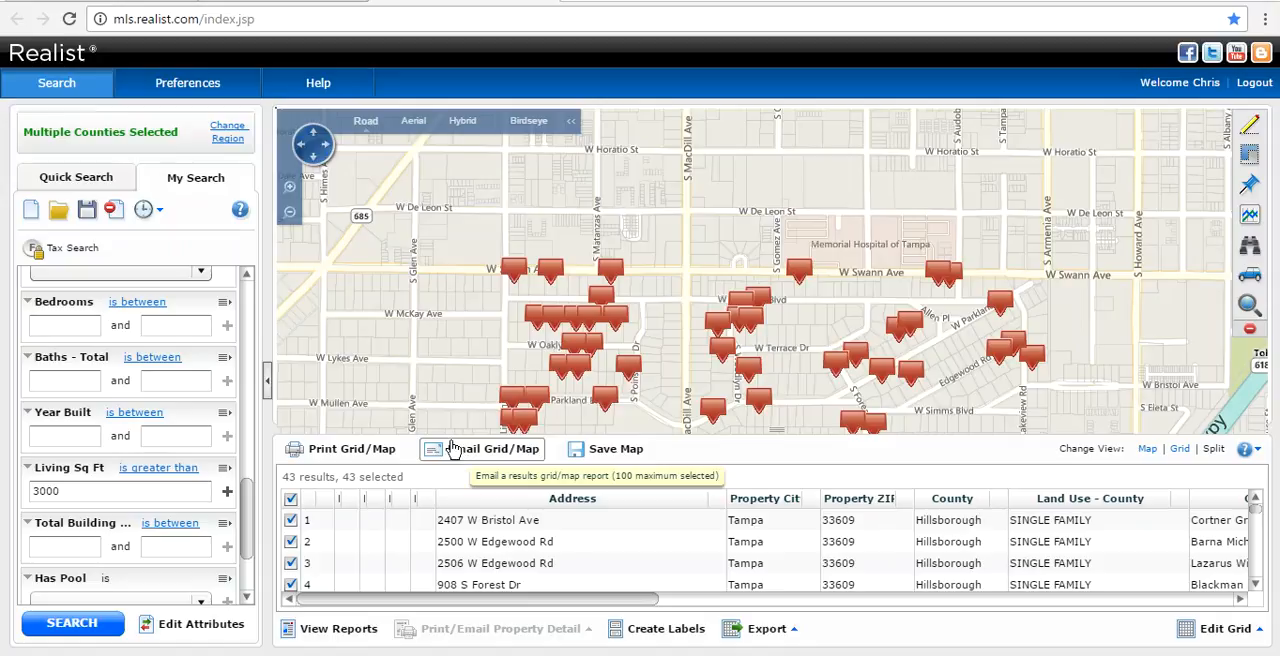
- Clear the existing search criteria and set Property City to Palm Harbor
{"action": "left_click", "coordinate": [115, 211]}
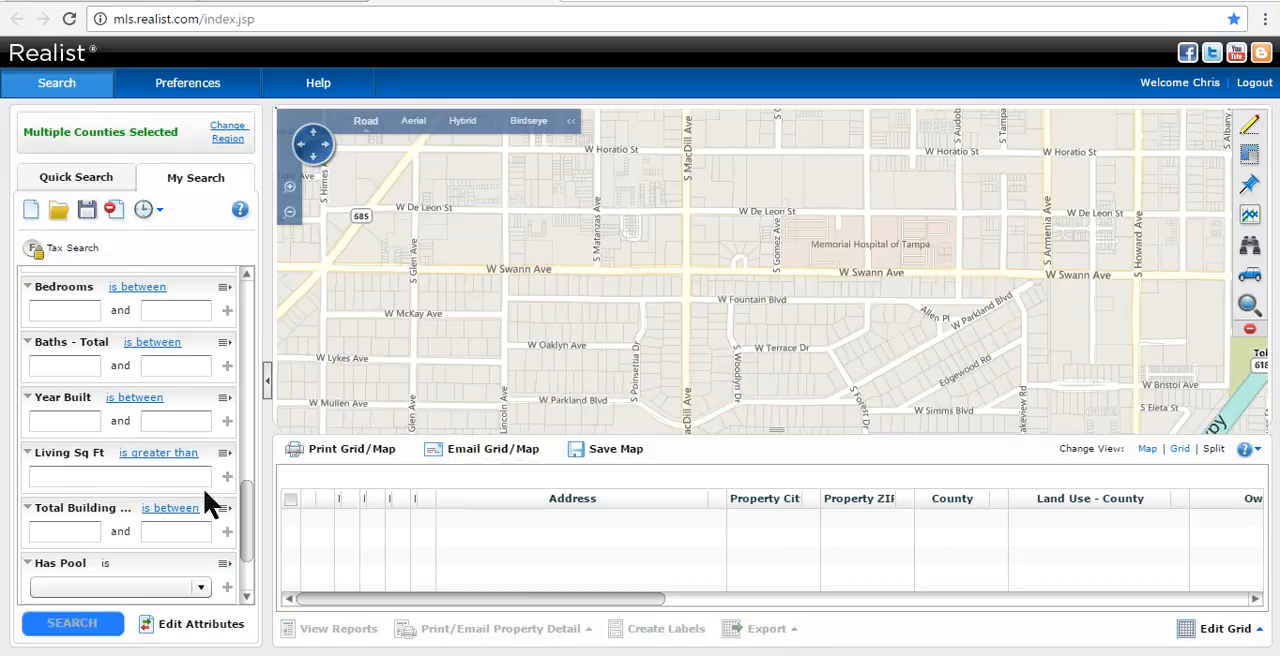
{"action": "scroll", "coordinate": [255, 510], "scroll_direction": "up", "scroll_amount": 2}
{"action": "left_click_drag", "start_coordinate": [255, 495], "coordinate": [228, 424]}
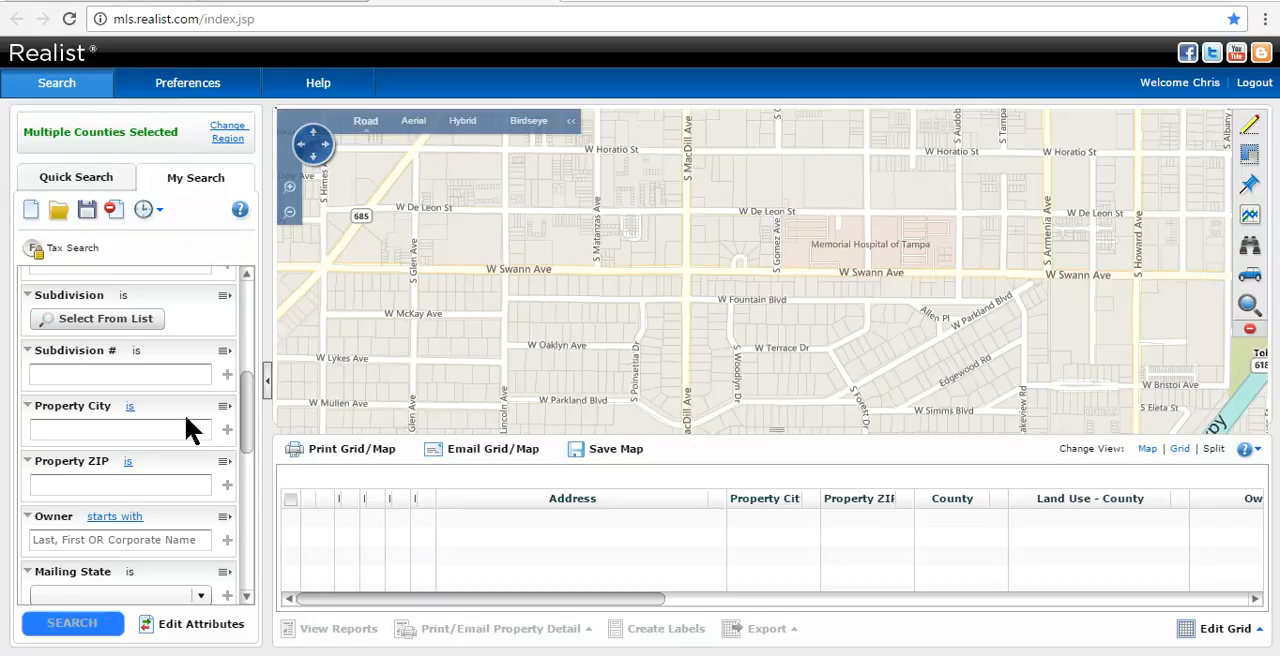
{"action": "left_click", "coordinate": [107, 429]}
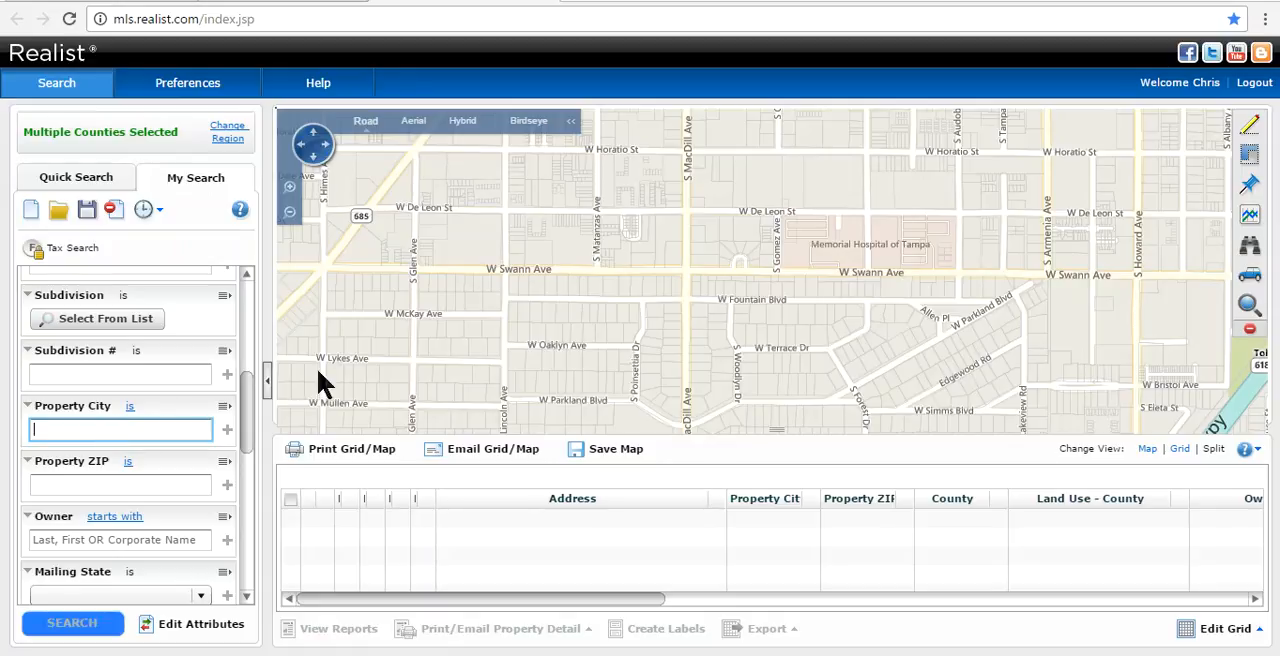
{"action": "type", "text": "Palm Harbor"}
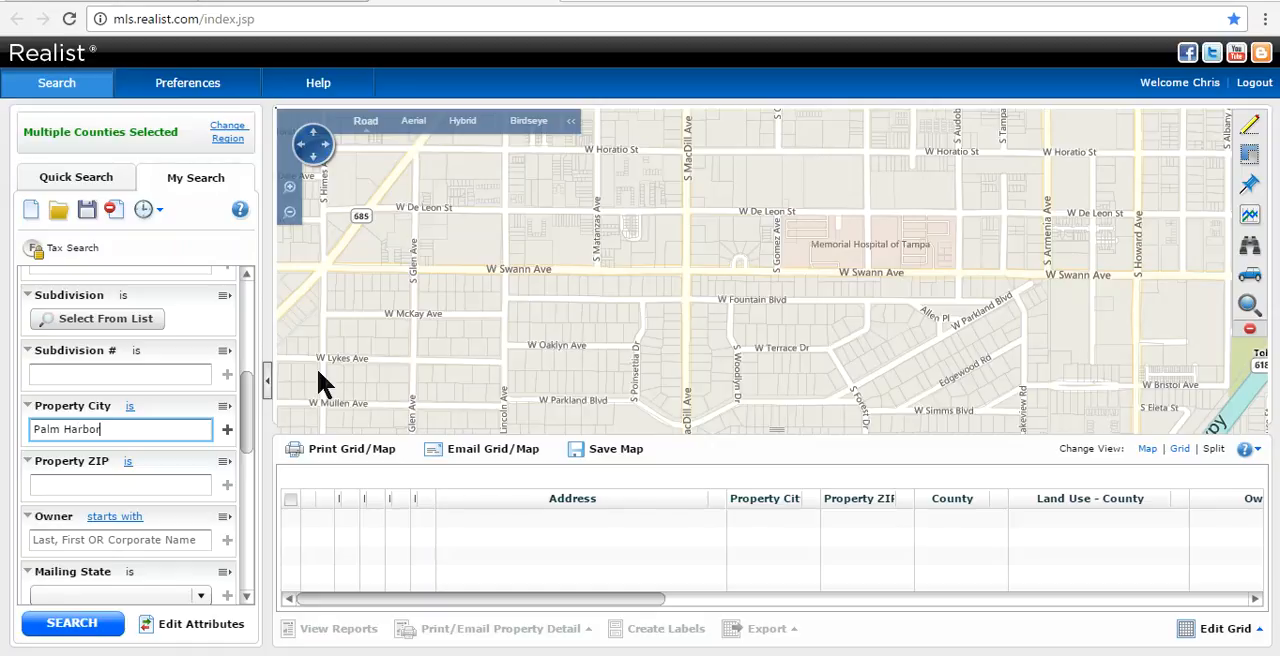
- Set the Mailing State criterion to Massachusetts and run the property search
{"action": "left_click_drag", "start_coordinate": [251, 398], "coordinate": [240, 450]}
{"action": "left_click", "coordinate": [149, 430]}
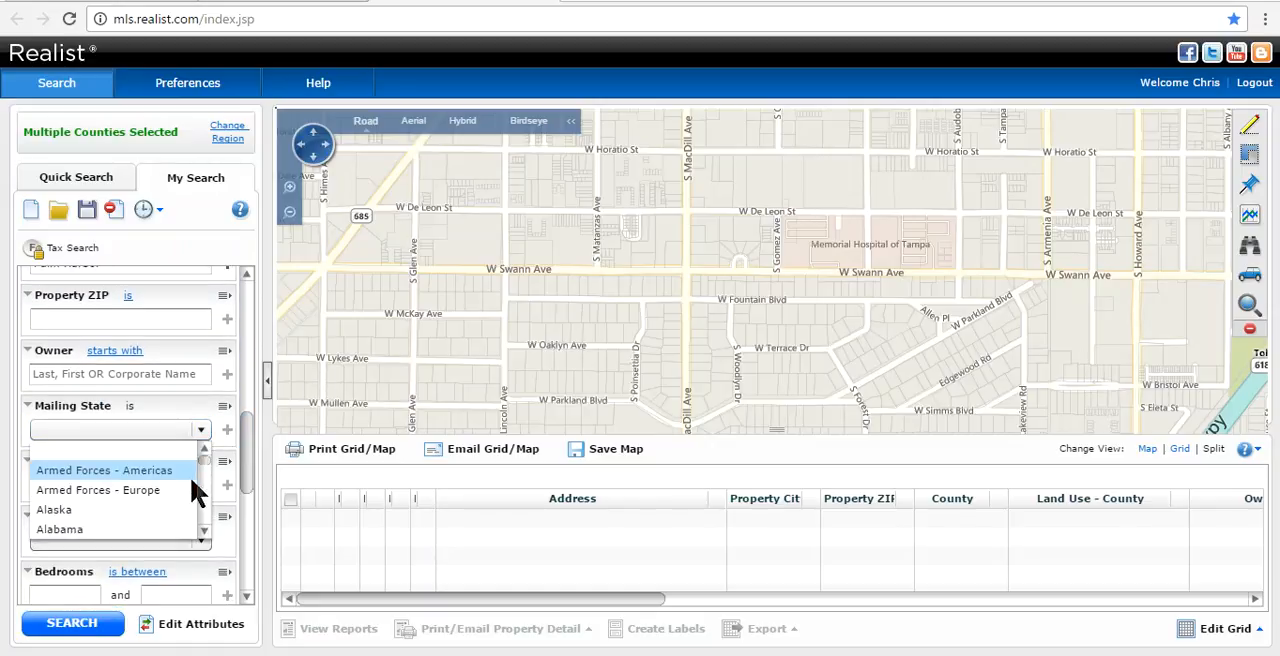
{"action": "left_click_drag", "start_coordinate": [201, 460], "coordinate": [200, 491]}
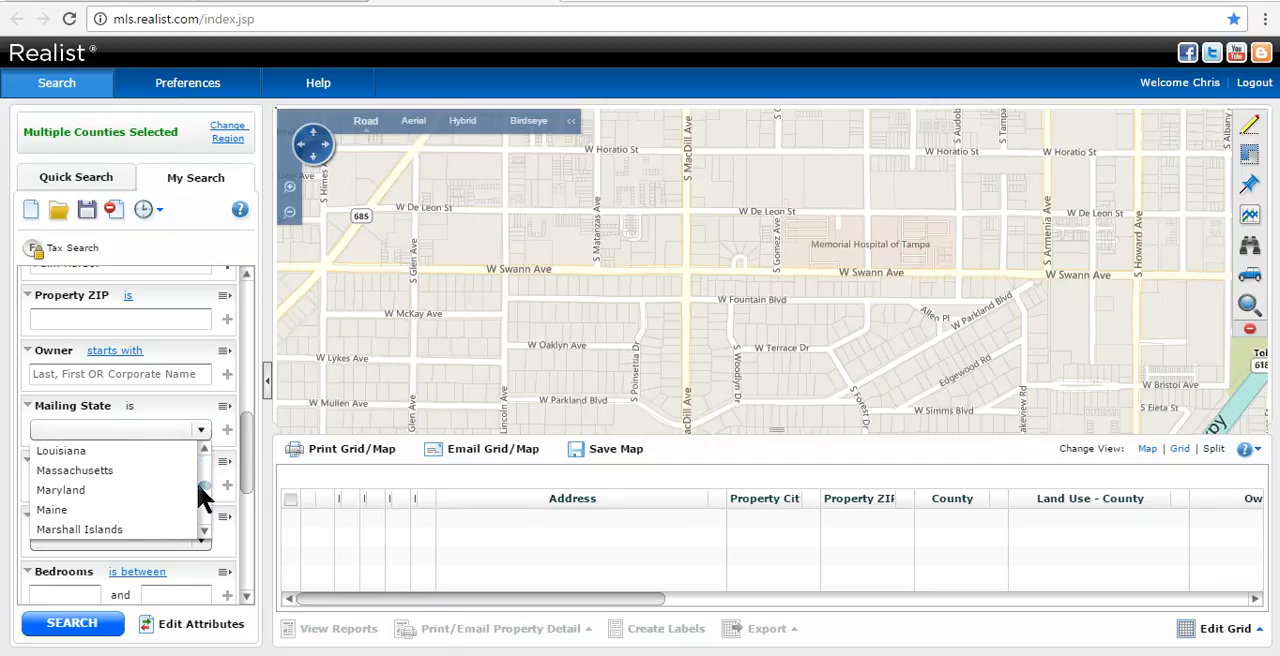
{"action": "left_click", "coordinate": [145, 470]}
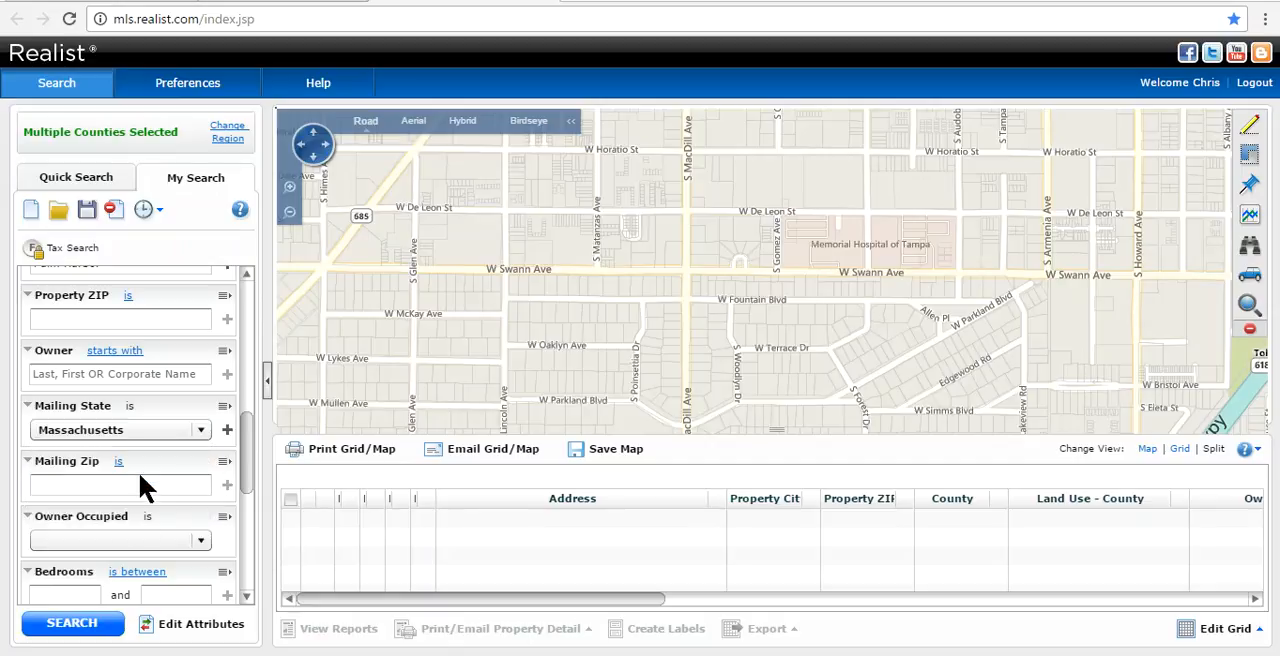
{"action": "left_click", "coordinate": [72, 623]}
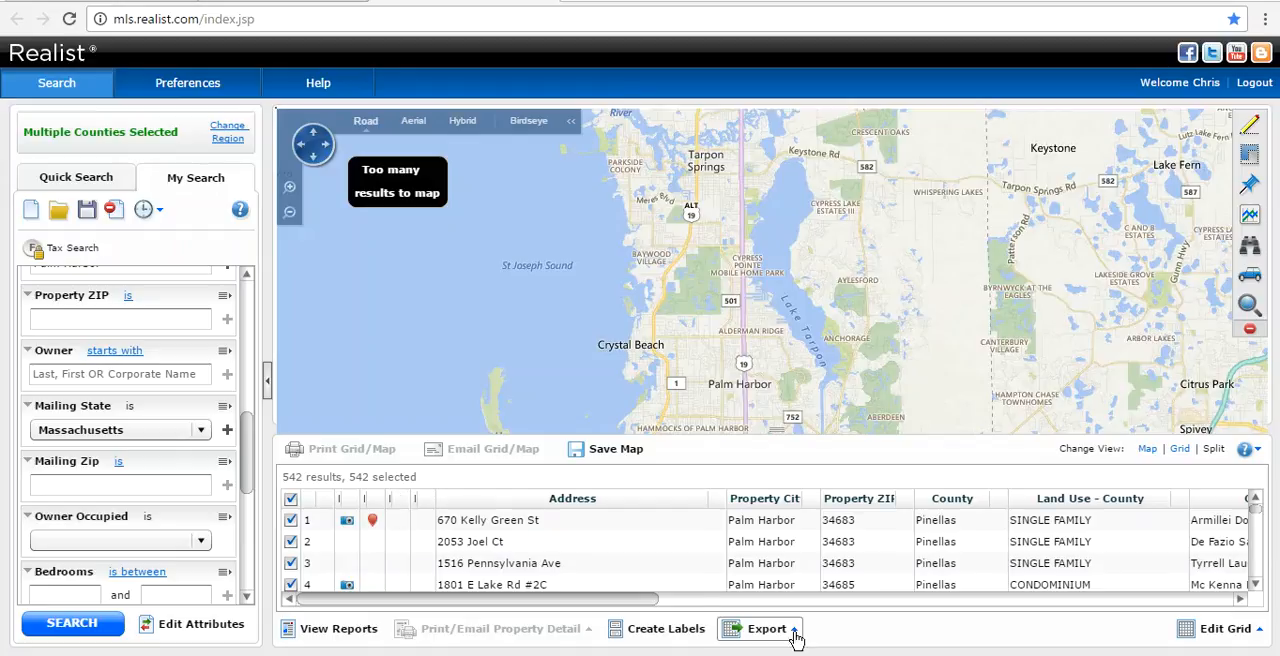
- Create Avery 5160 mixed-case labels with tax billing addresses for the Massachusetts owners, open the downloaded RTF file, and close it
{"action": "key", "text": "ctrl"}
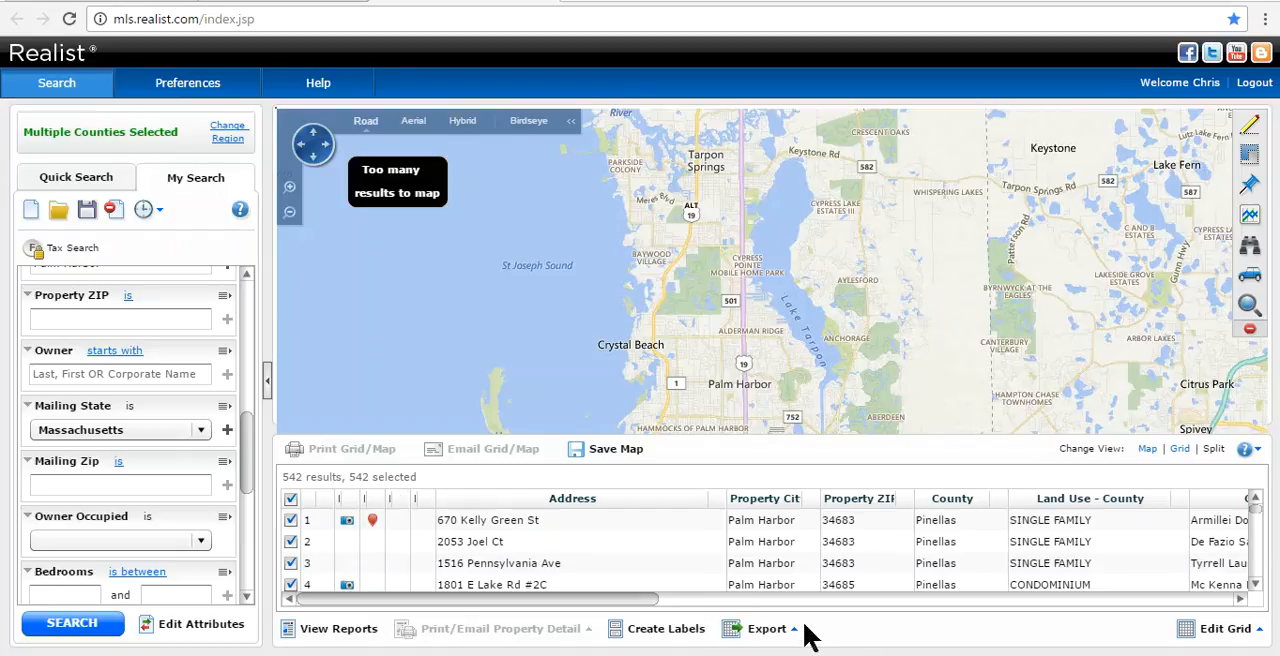
{"action": "key", "text": "ctrl"}
{"action": "key", "text": "ctrl"}
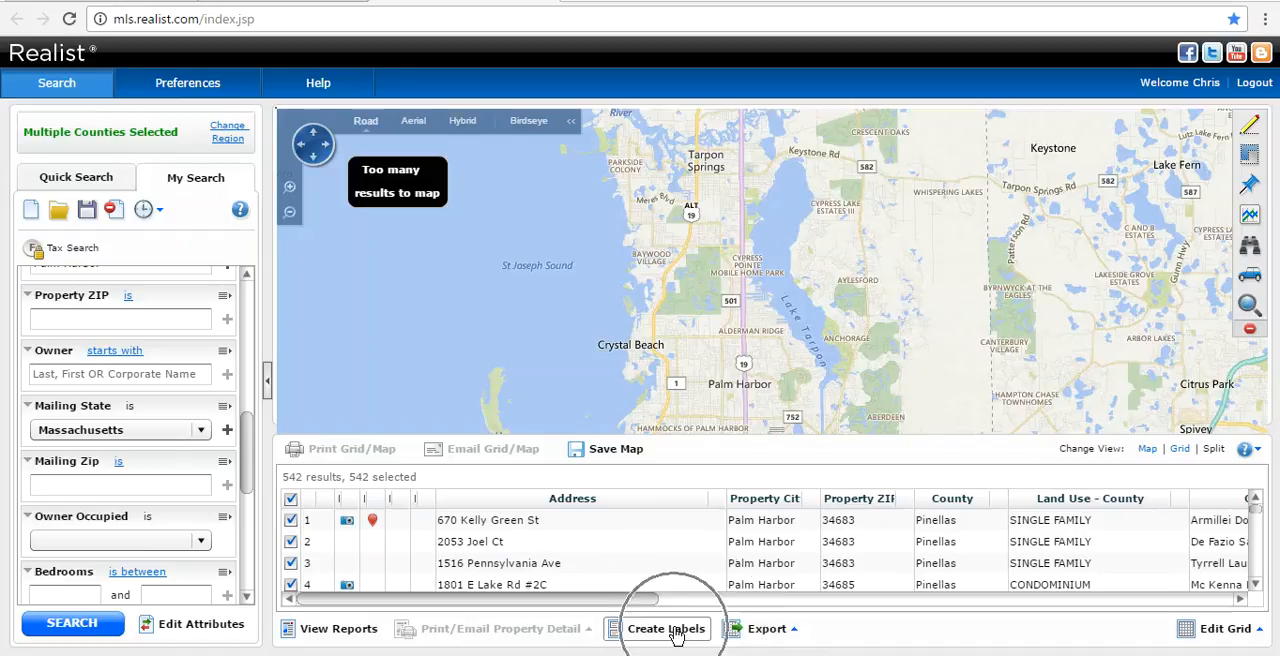
{"action": "left_click", "coordinate": [675, 631]}
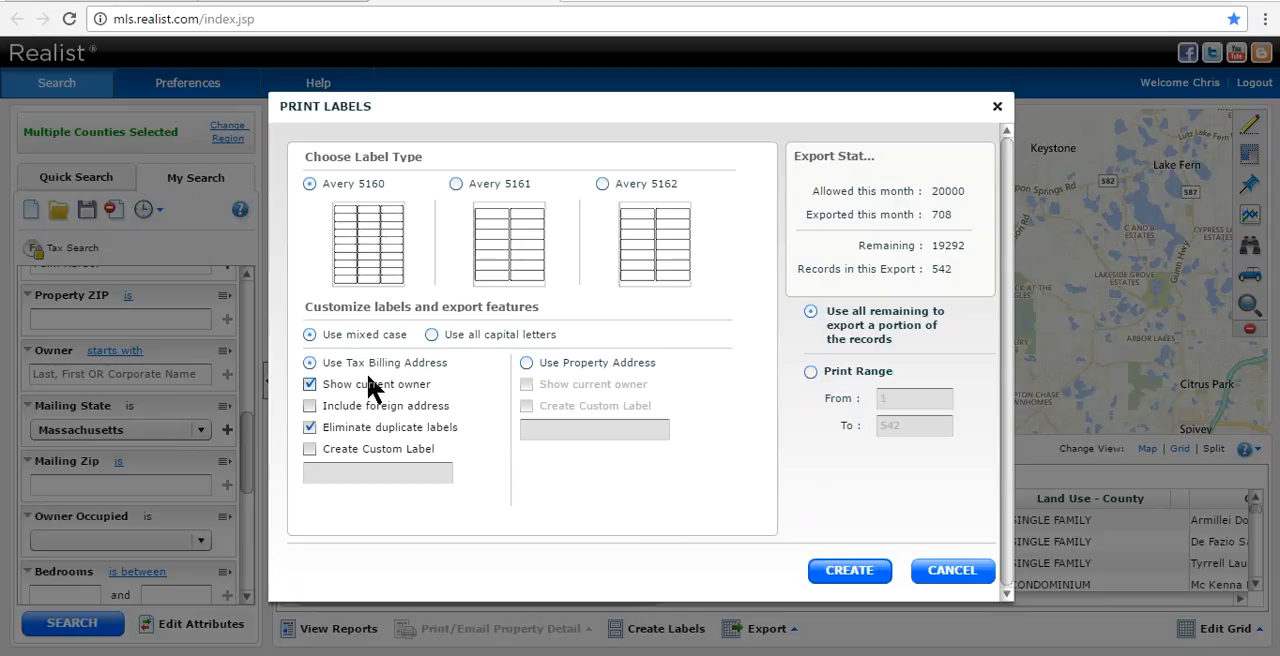
{"action": "left_click", "coordinate": [866, 585]}
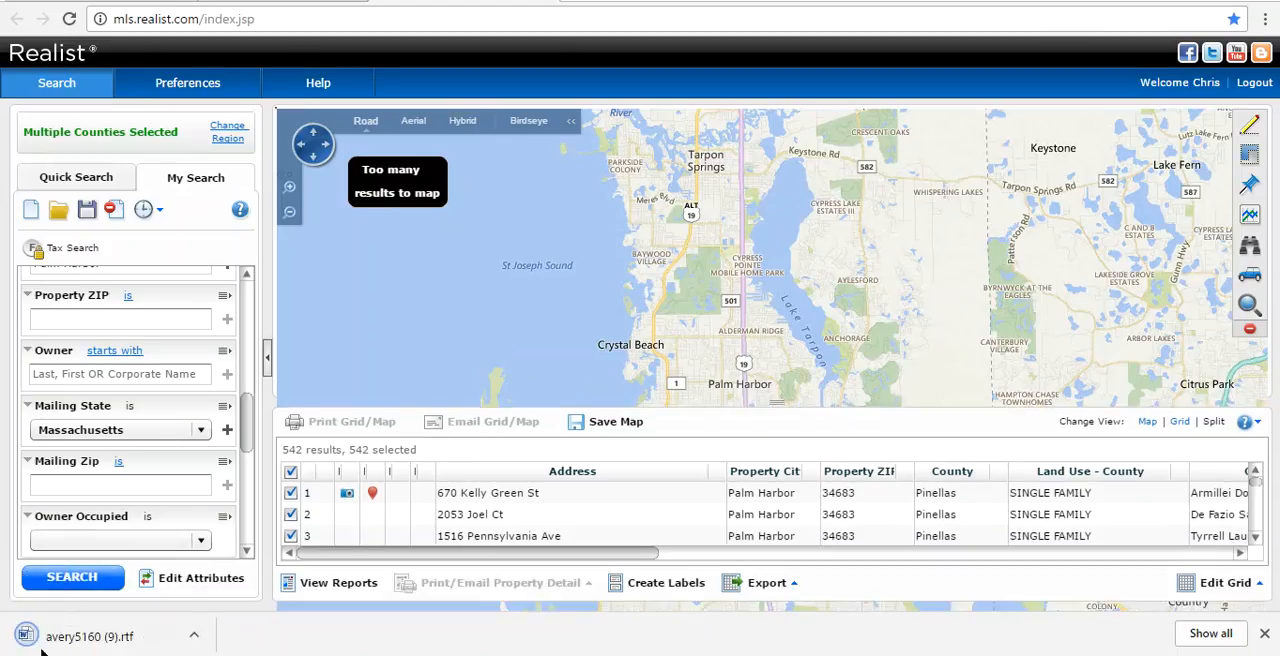
{"action": "left_click", "coordinate": [88, 640]}
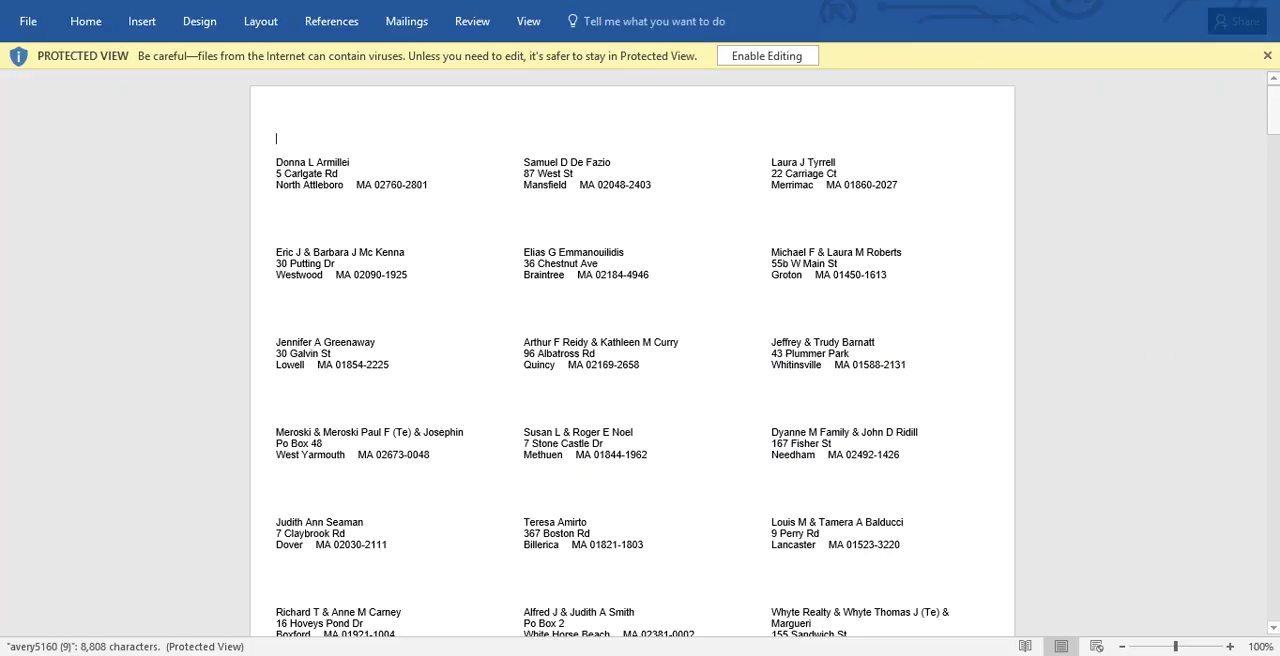
{"action": "left_click", "coordinate": [1262, 3]}
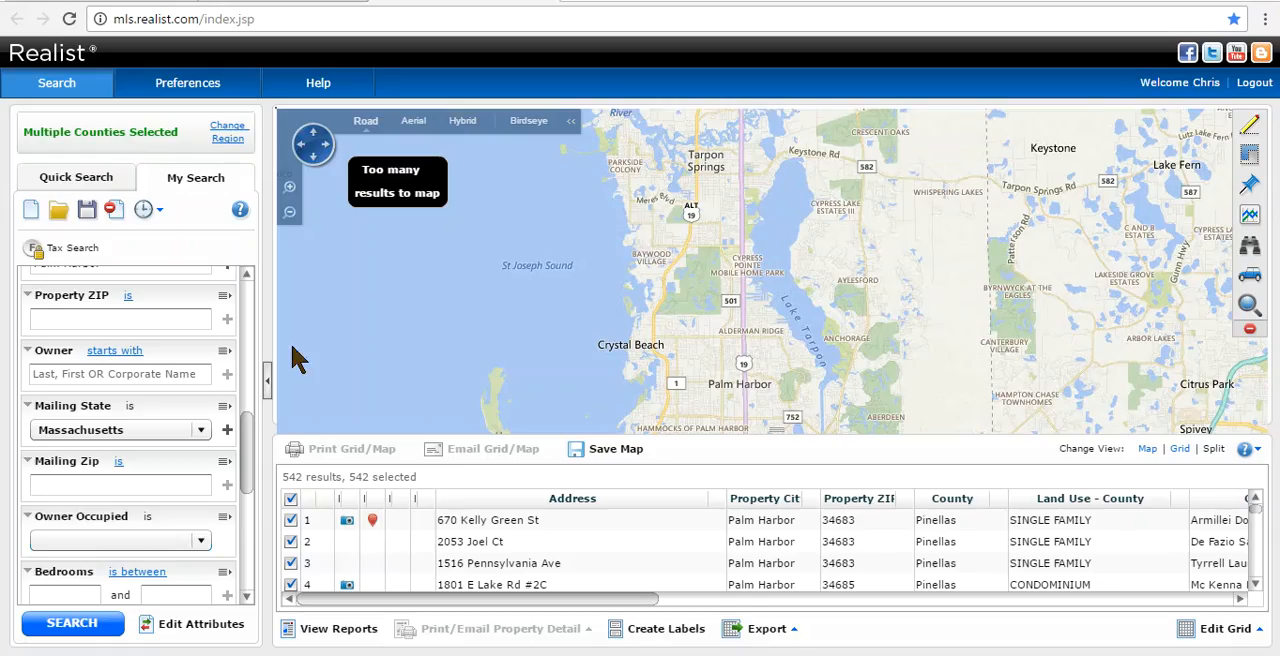
- Clear the existing search criteria and set Property City to Clearwater
{"action": "left_click", "coordinate": [111, 212]}
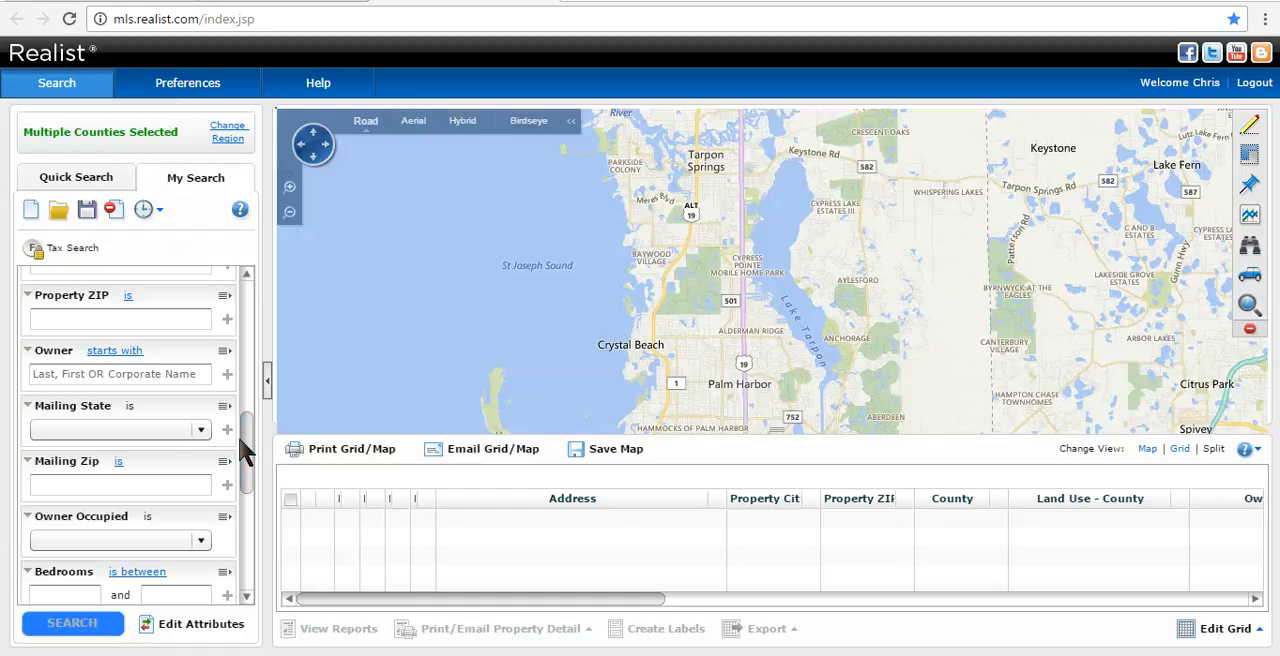
{"action": "left_click_drag", "start_coordinate": [247, 430], "coordinate": [252, 408]}
{"action": "left_click", "coordinate": [174, 437]}
{"action": "type", "text": "C"}
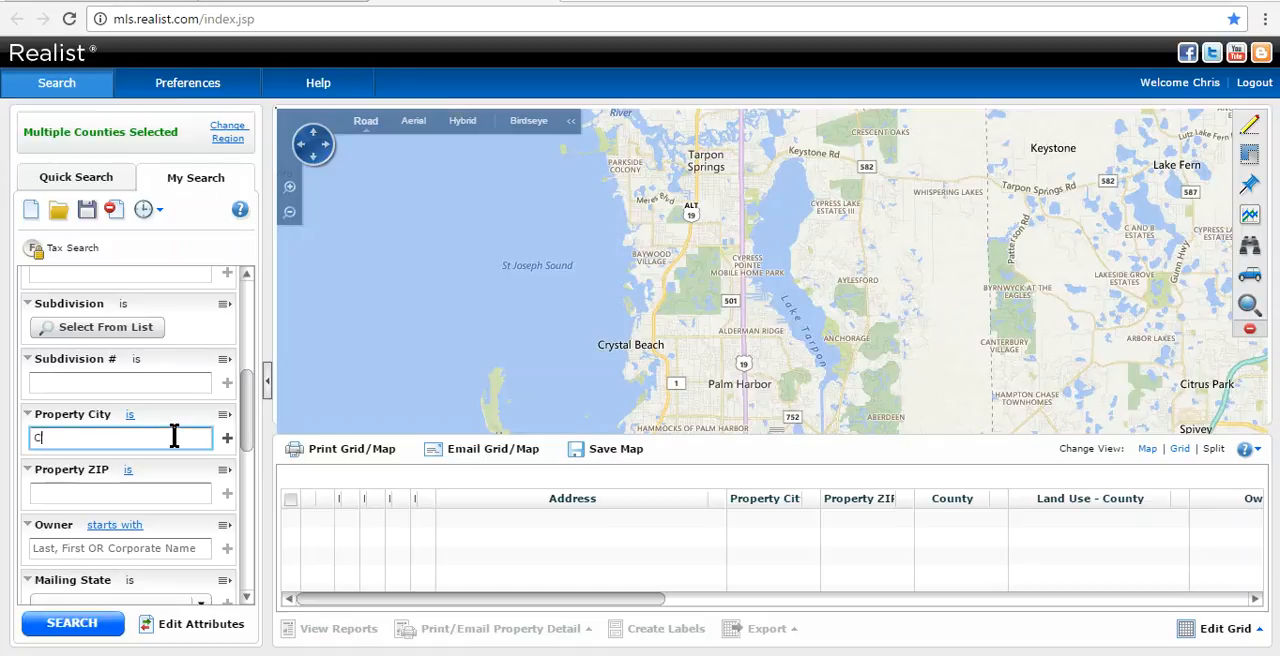
{"action": "type", "text": "learwater"}
- Add the Land Use - State attribute to the search criteria and apply the change
{"action": "left_click_drag", "start_coordinate": [251, 408], "coordinate": [222, 566]}
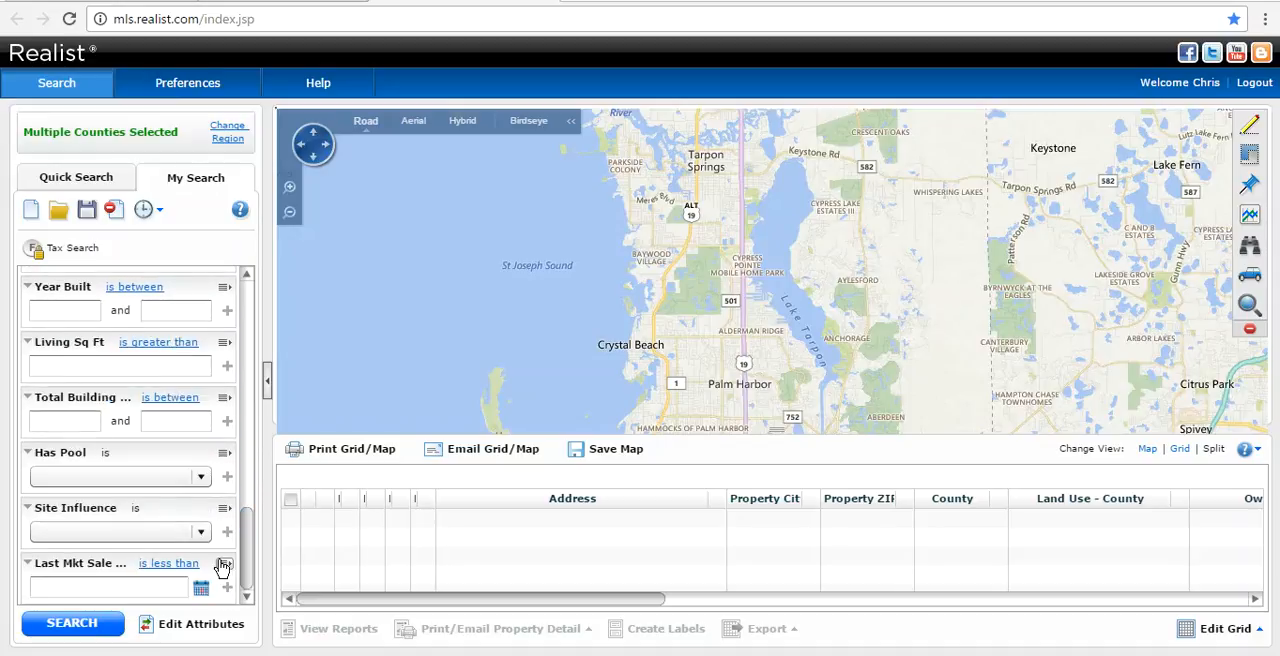
{"action": "left_click", "coordinate": [194, 630]}
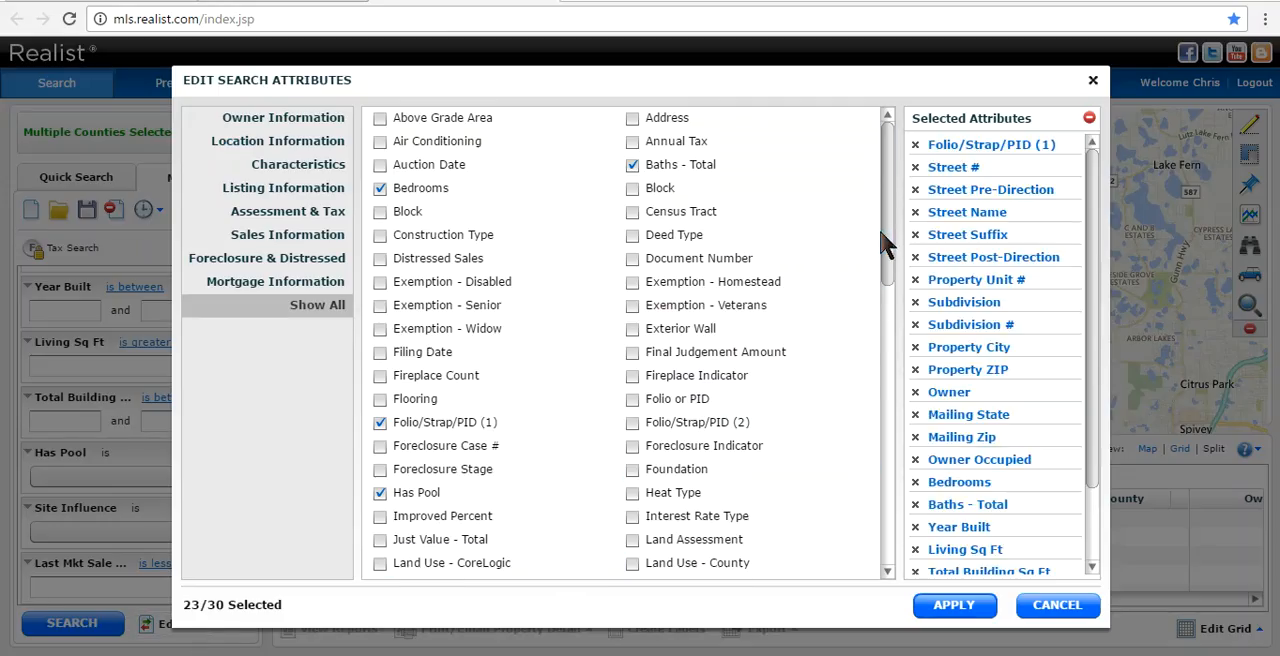
{"action": "left_click_drag", "start_coordinate": [889, 243], "coordinate": [895, 333]}
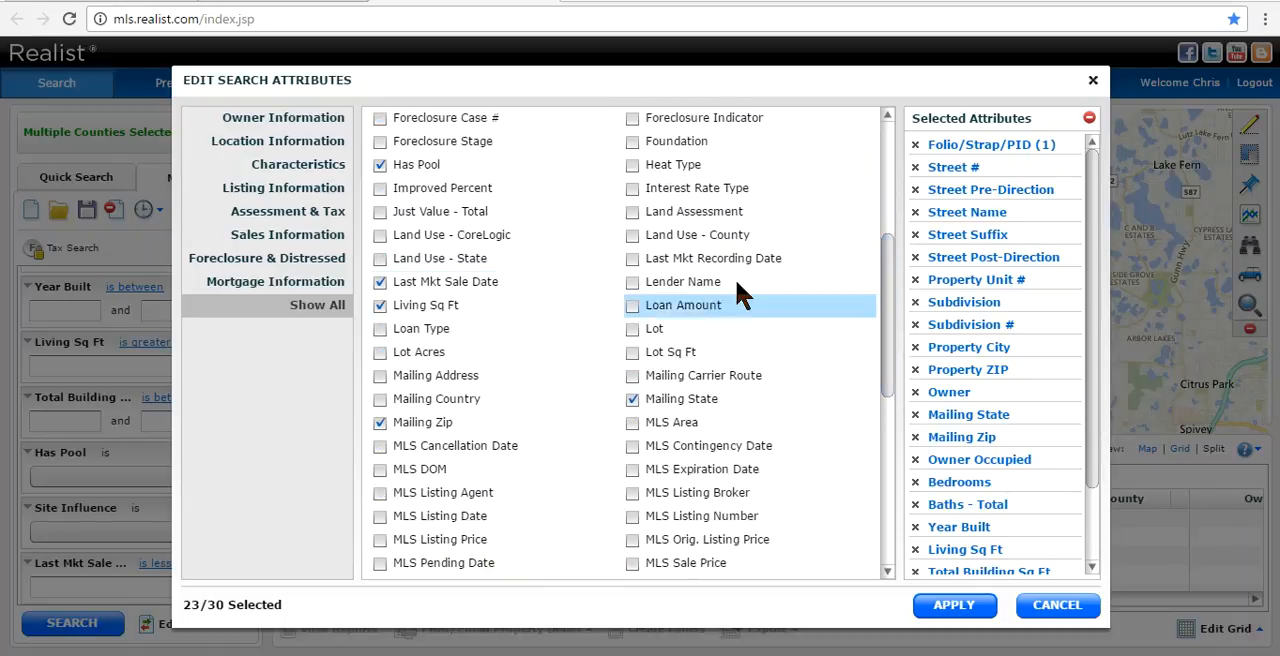
{"action": "left_click", "coordinate": [381, 259]}
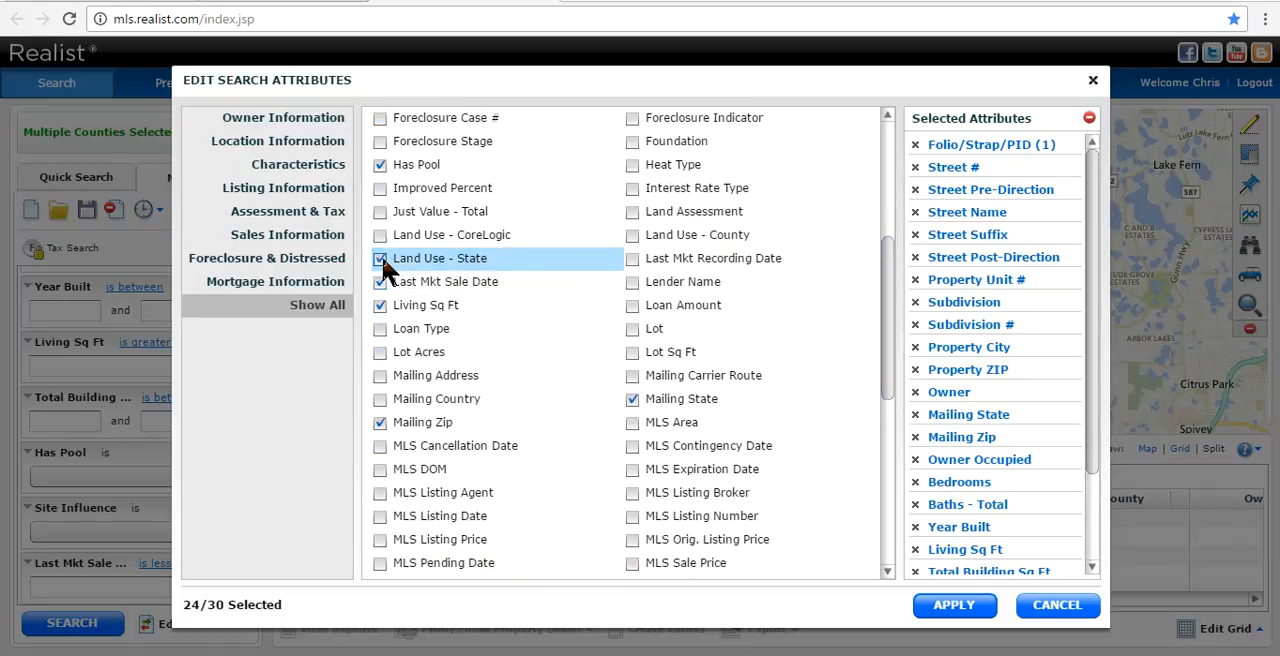
{"action": "left_click", "coordinate": [953, 606]}
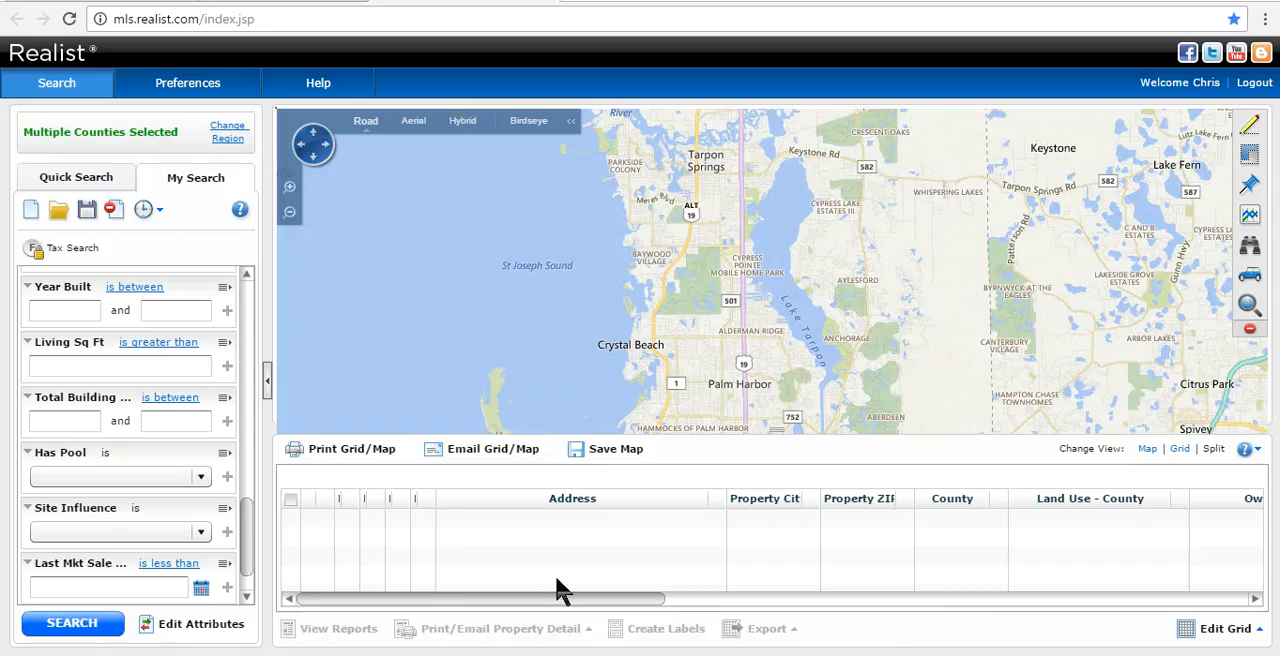
- Set the Land Use - State criterion to the Hotel/Motel (39) code and run the property search
{"action": "left_click_drag", "start_coordinate": [245, 512], "coordinate": [241, 566]}
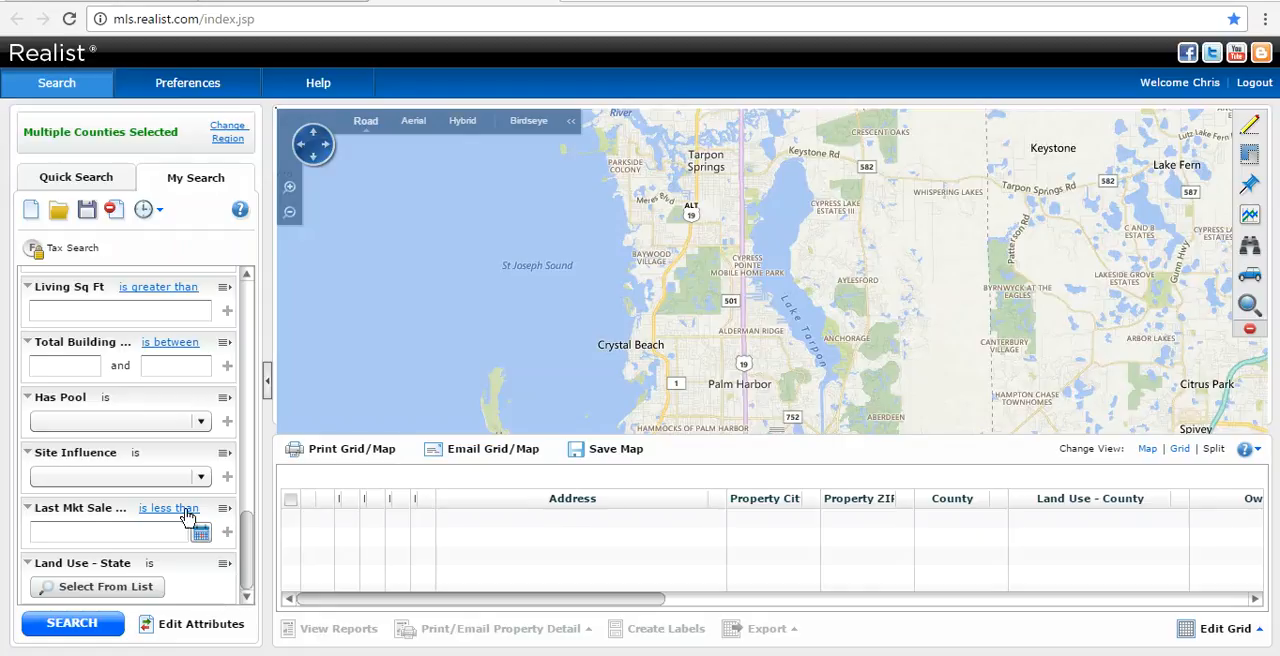
{"action": "left_click", "coordinate": [114, 592]}
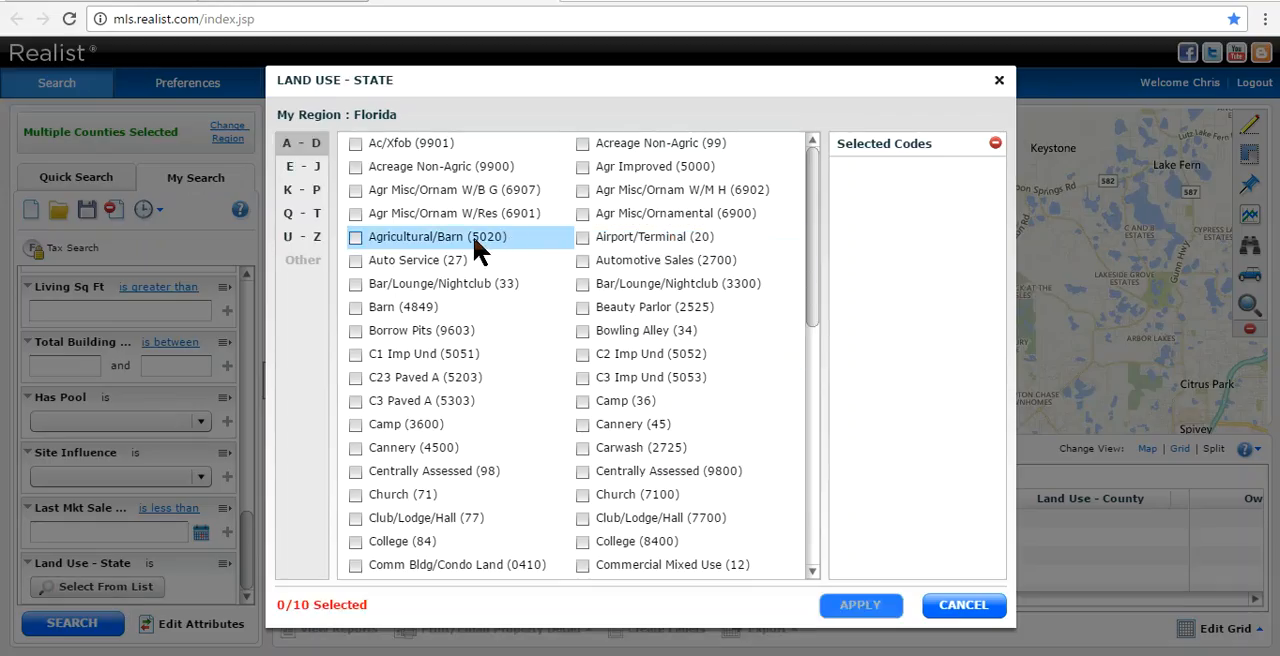
{"action": "left_click", "coordinate": [322, 178]}
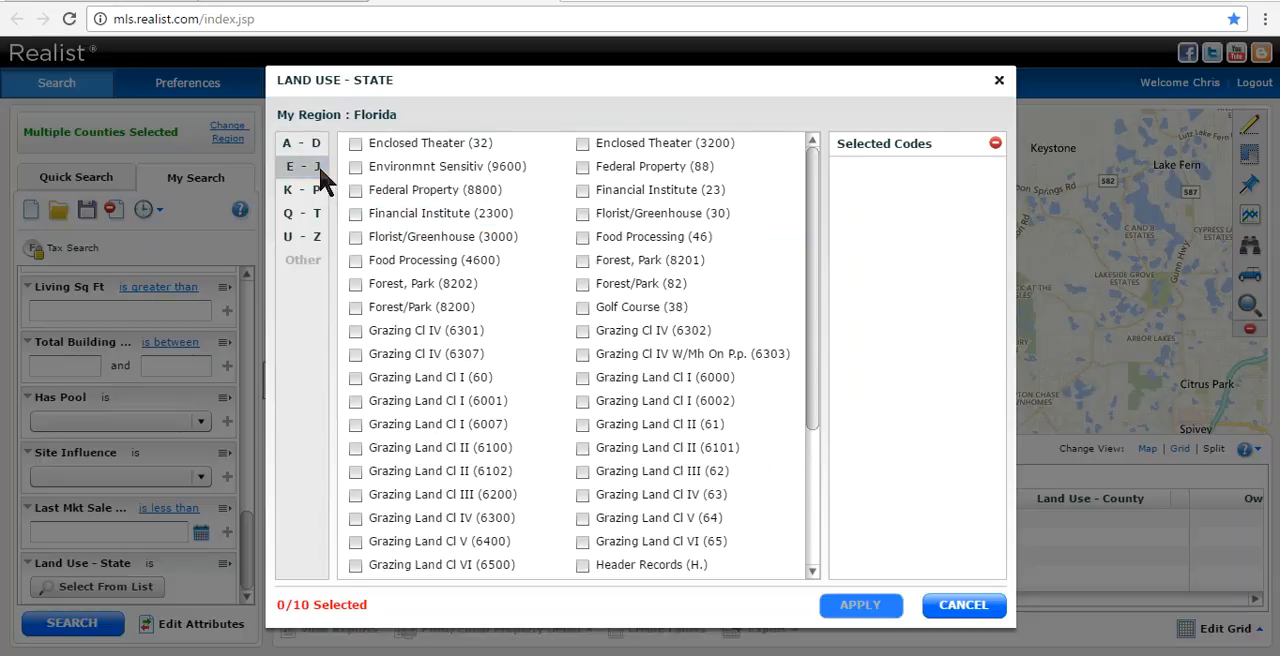
{"action": "left_click_drag", "start_coordinate": [814, 243], "coordinate": [797, 338]}
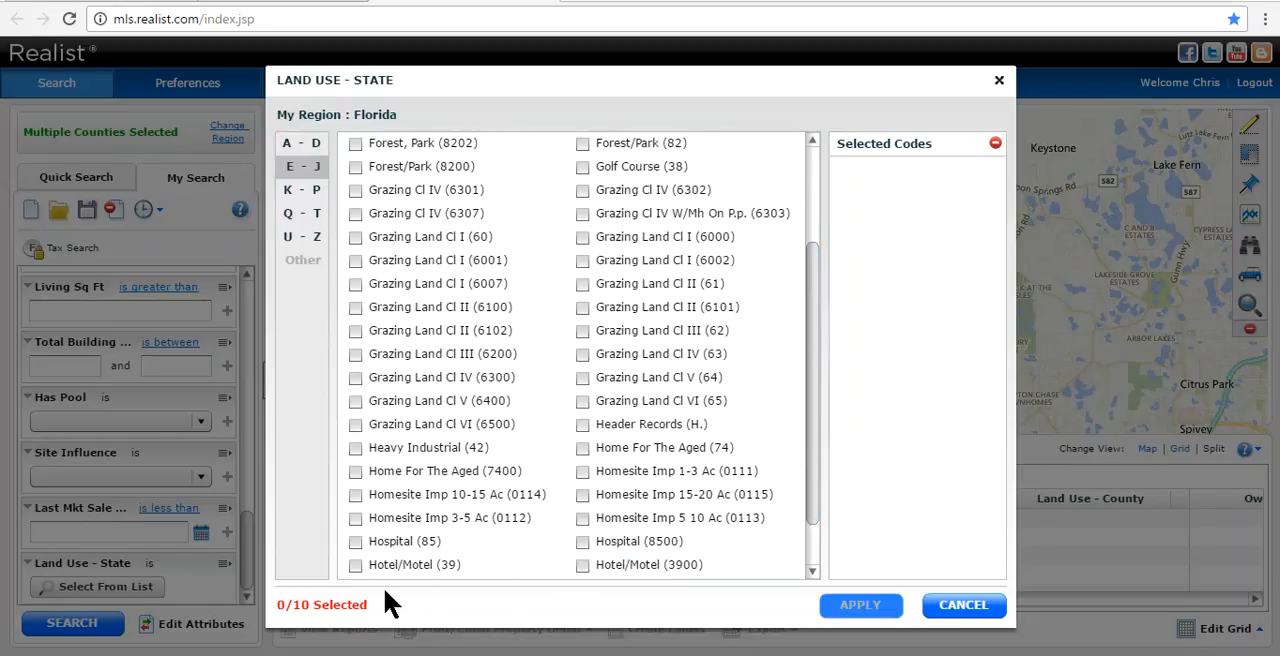
{"action": "left_click", "coordinate": [362, 566]}
{"action": "left_click", "coordinate": [858, 607]}
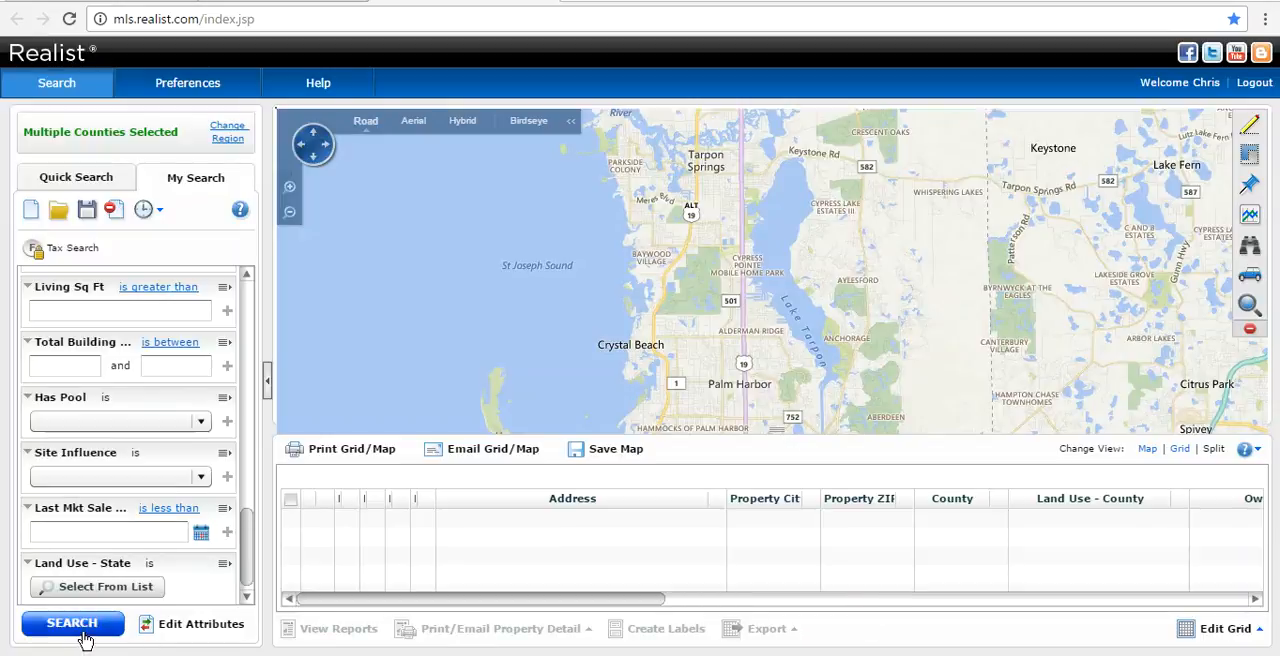
{"action": "left_click", "coordinate": [85, 638]}
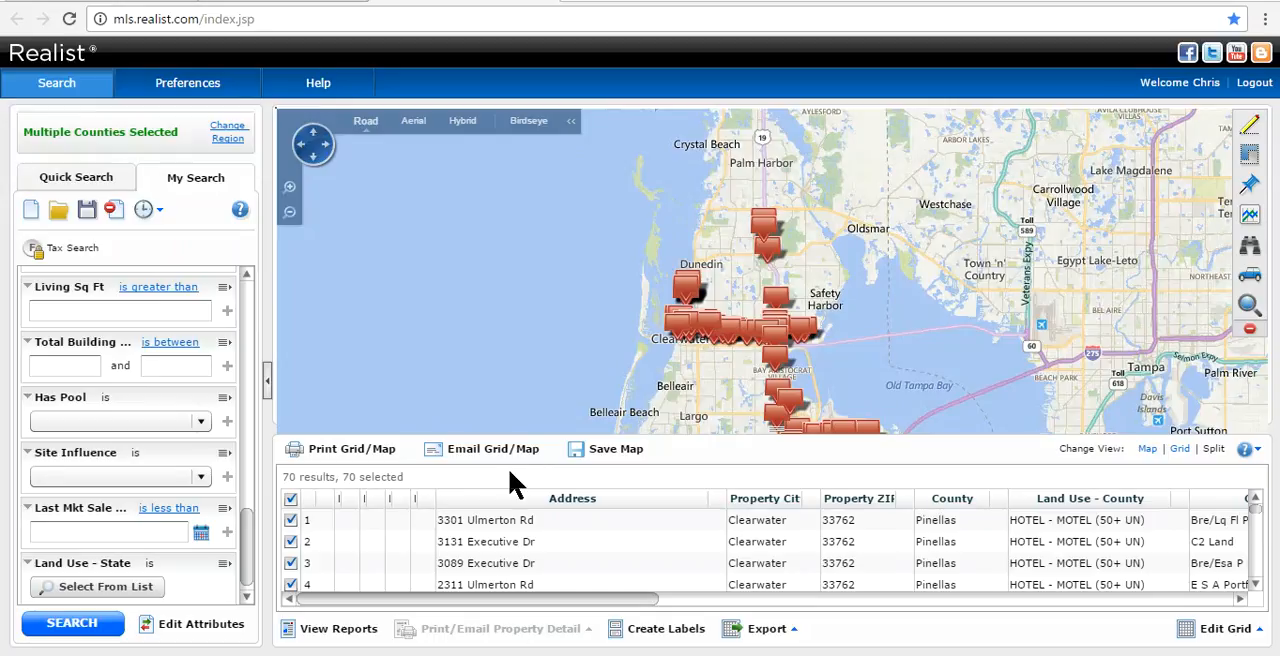
- Create Avery 5160 mixed-case labels with tax billing address and current owner for the Clearwater hotel/motel results, and open the downloaded RTF file
{"action": "left_click", "coordinate": [657, 628]}
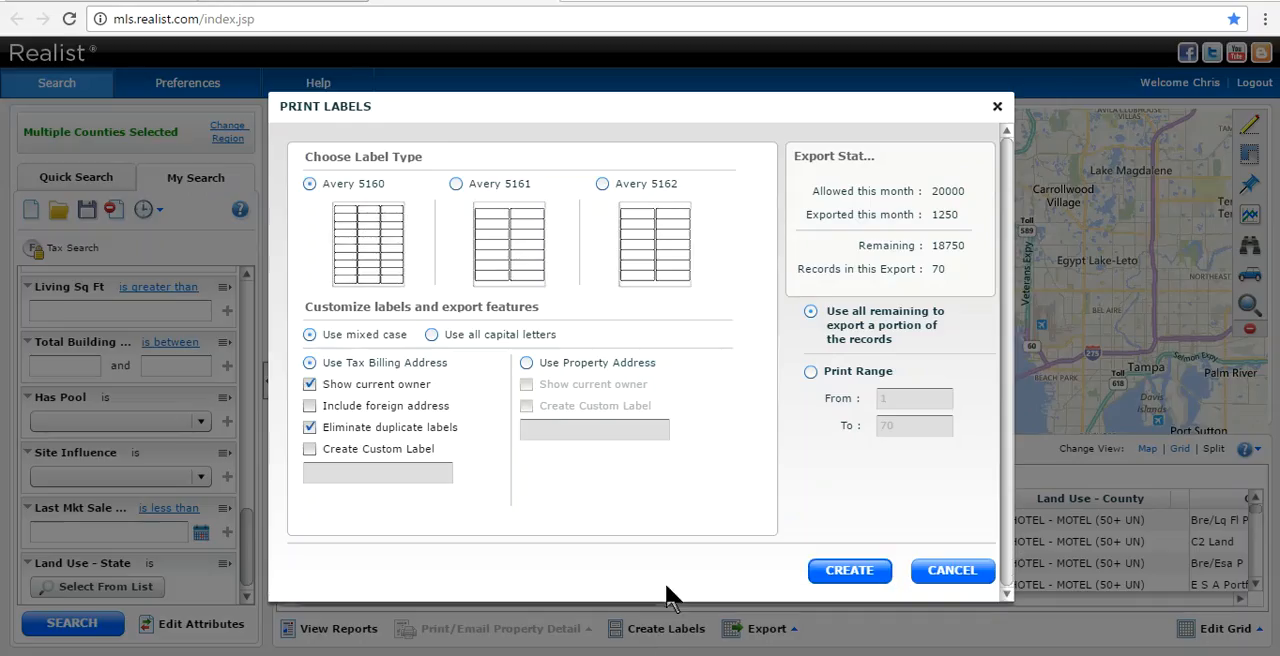
{"action": "left_click", "coordinate": [848, 571]}
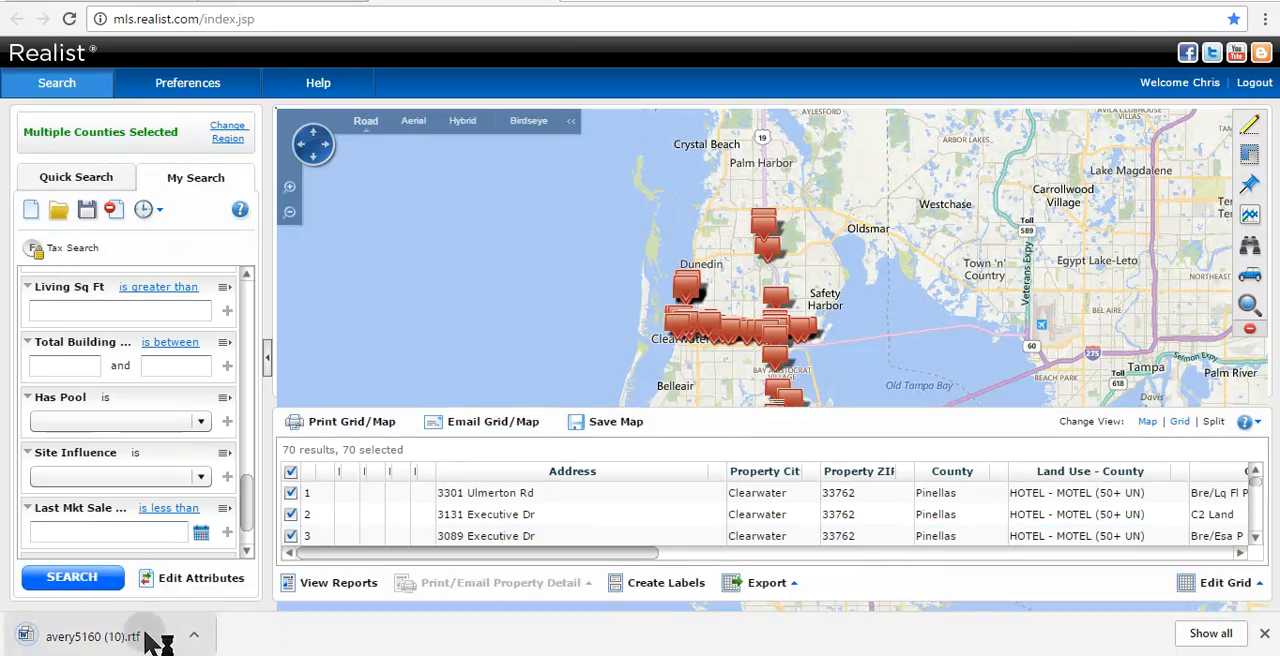
{"action": "left_click", "coordinate": [150, 636]}
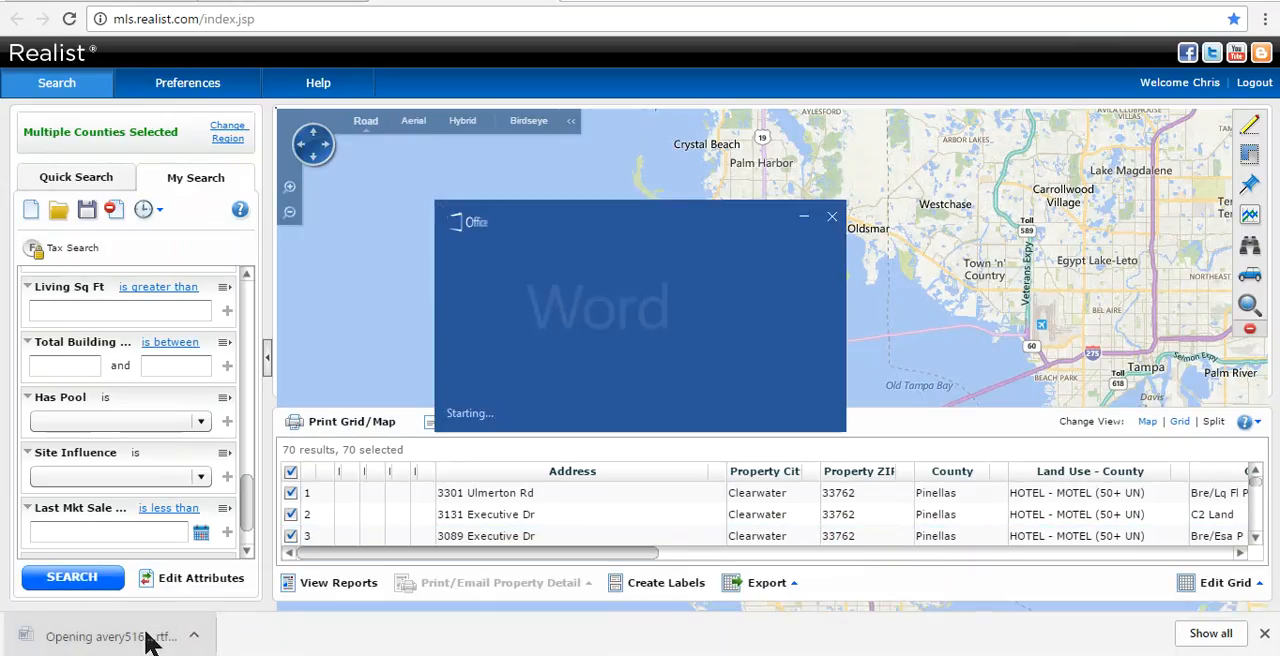